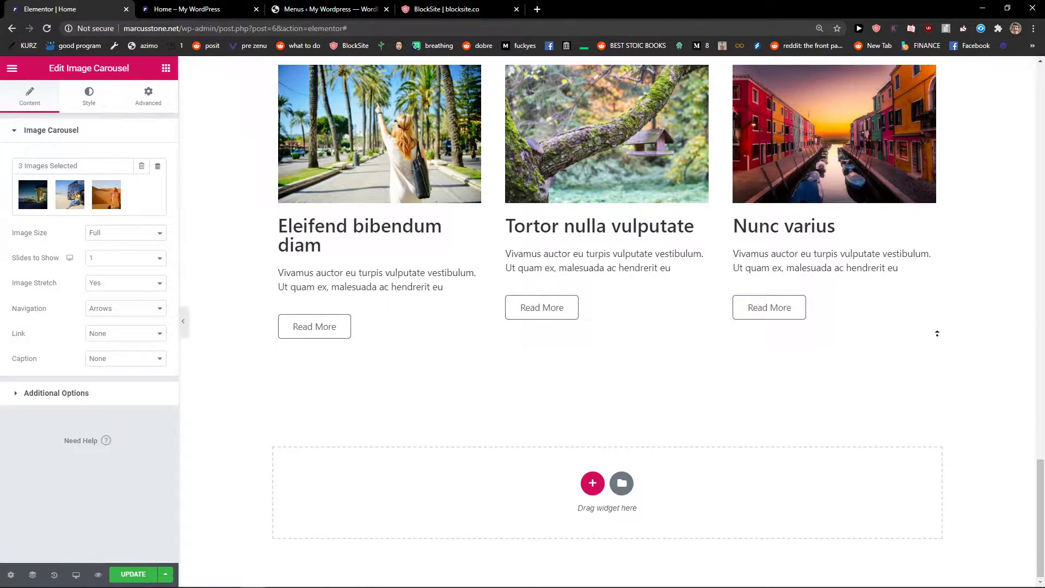
Add a new empty section at the end of the page and review the keyboard shortcuts list
scroll(940, 272, "up", 10)
scroll(943, 266, "down", 10)
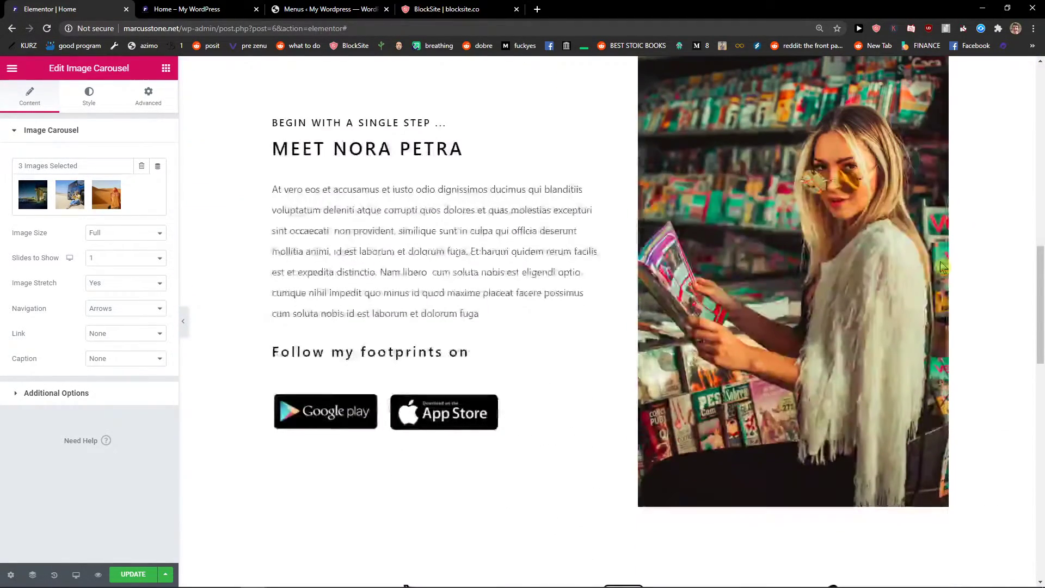
scroll(943, 267, "down", 6)
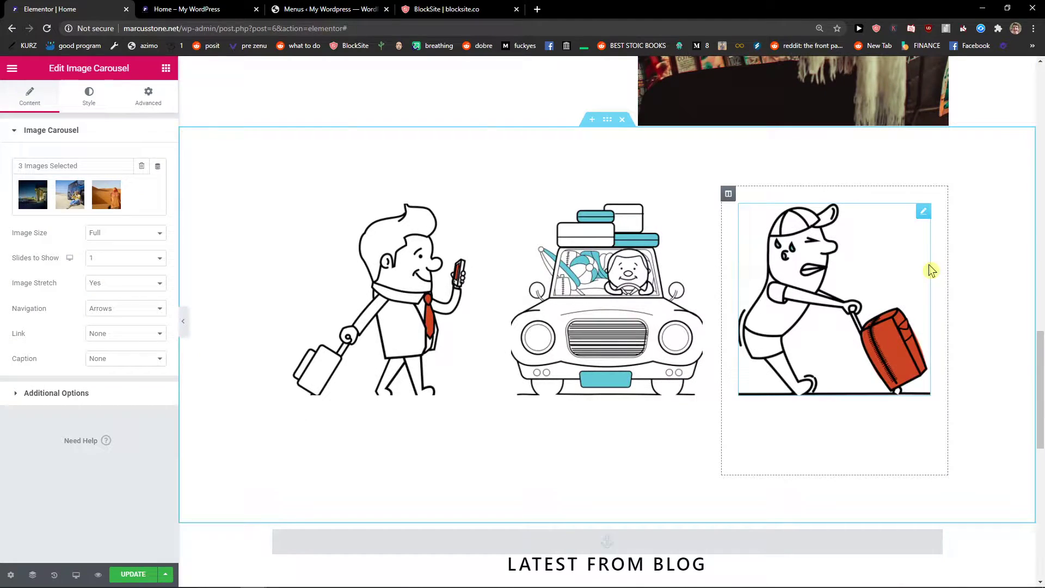
scroll(821, 366, "down", 7)
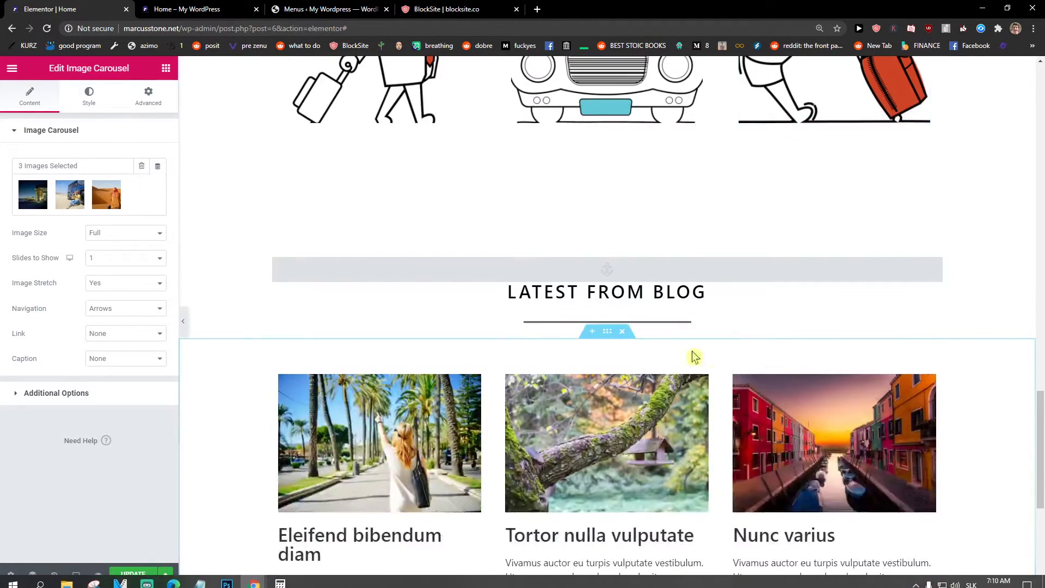
scroll(303, 476, "down", 3)
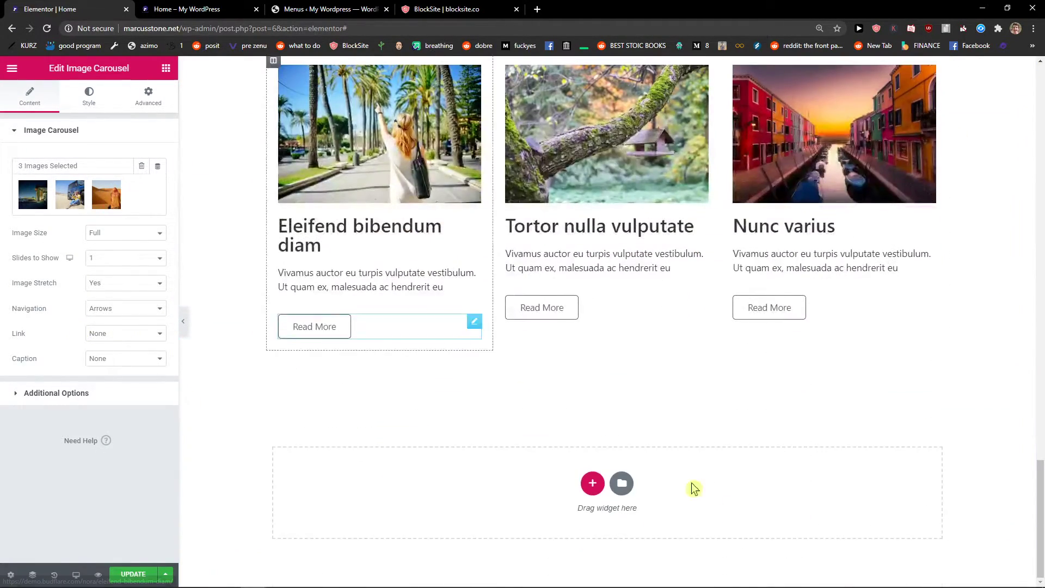
left_click(593, 484)
scroll(562, 415, "down", 1)
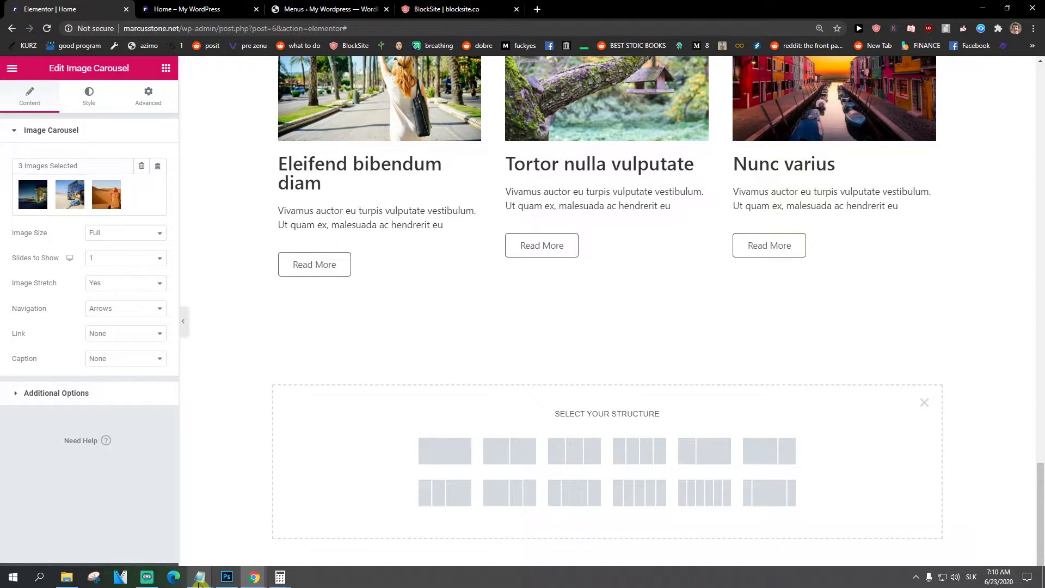
mouse_move(200, 581)
left_click(190, 547)
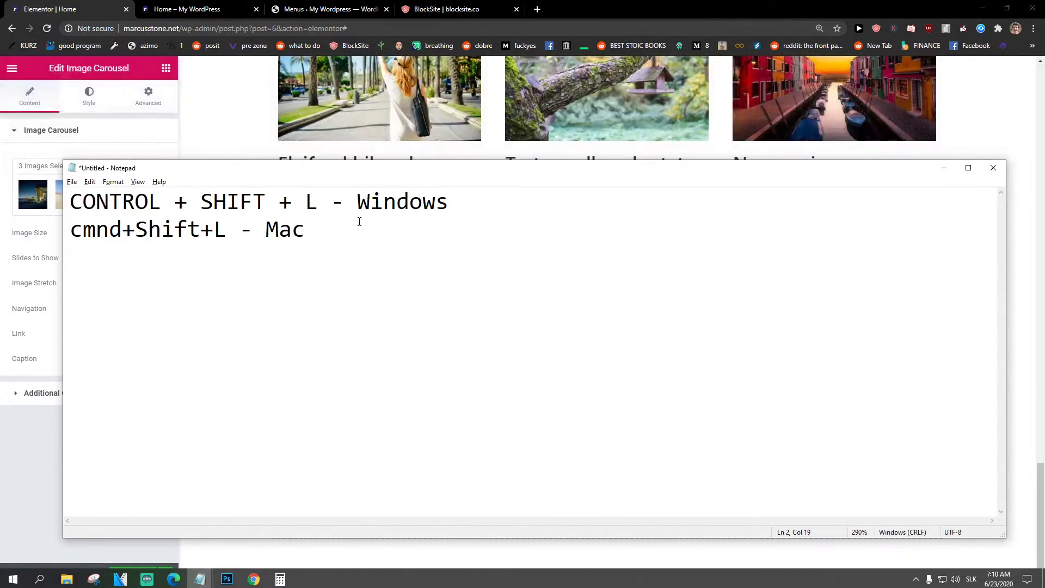
left_click(1033, 381)
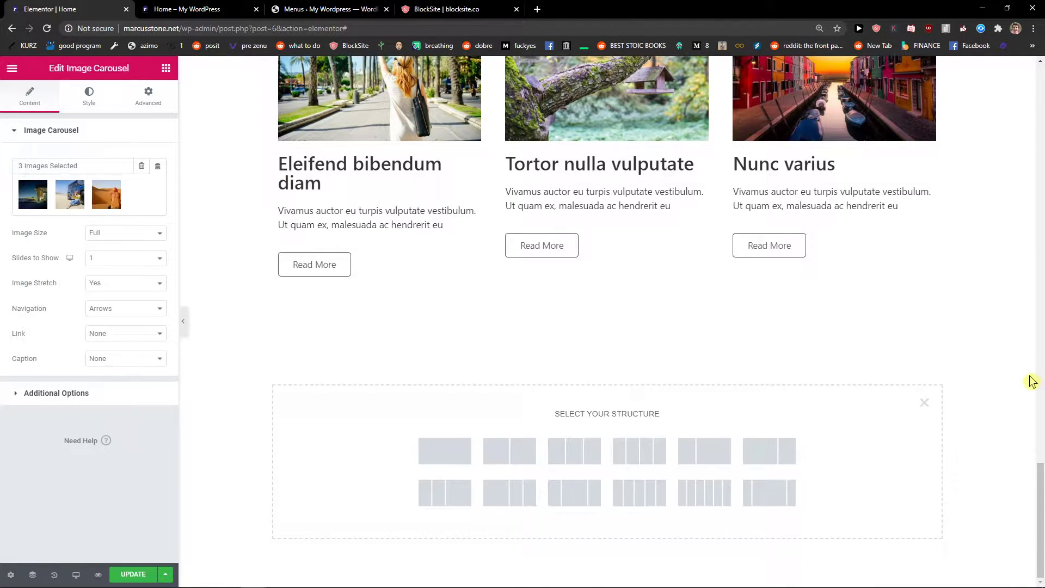
Insert the Our Clients logo grid block from the library's Clients category
key("ctrl+shift+l")
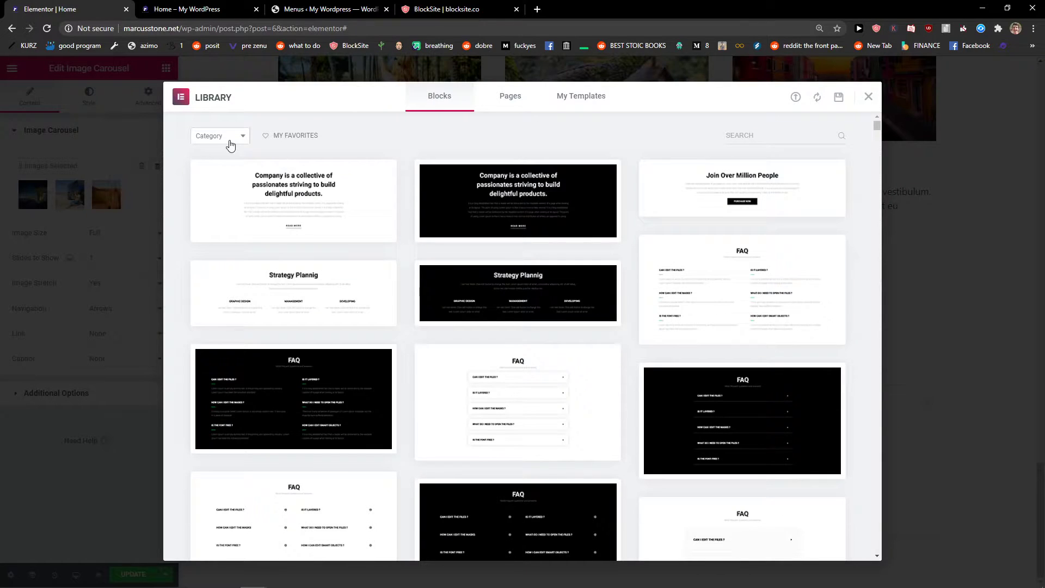
left_click(224, 139)
scroll(223, 212, "down", 1)
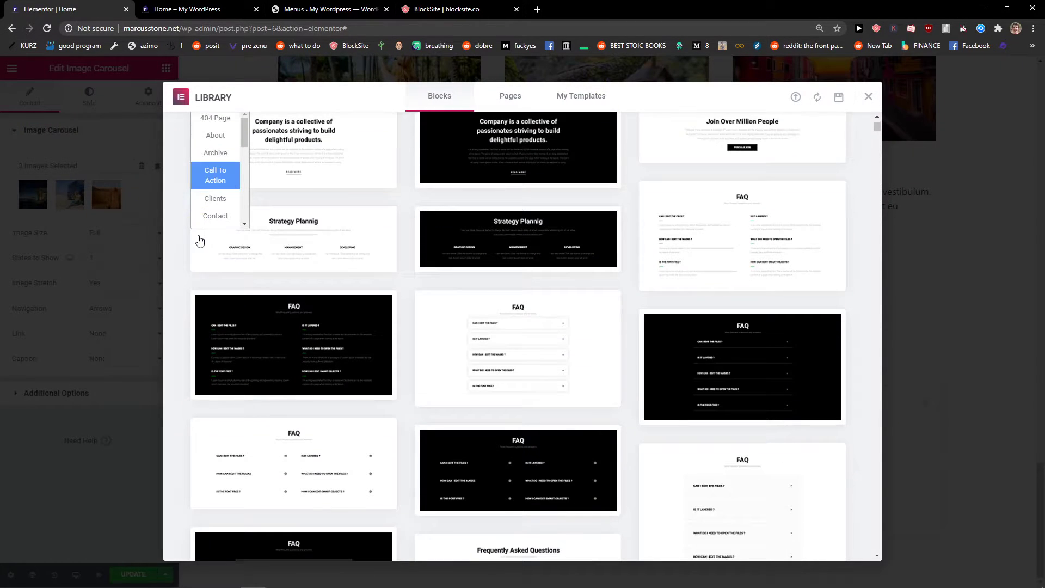
left_click(215, 199)
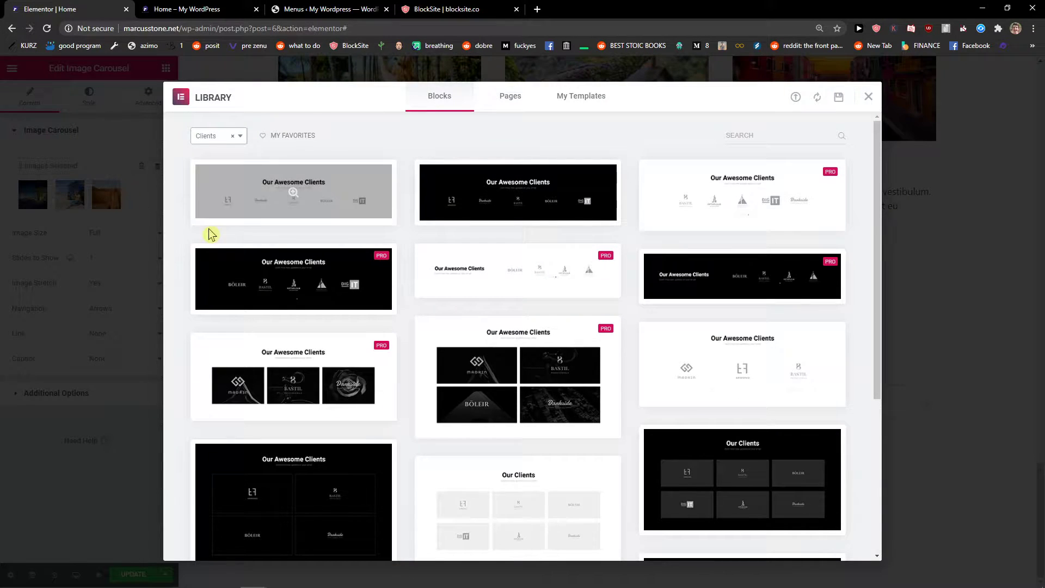
scroll(348, 366, "down", 3)
scroll(347, 366, "down", 1)
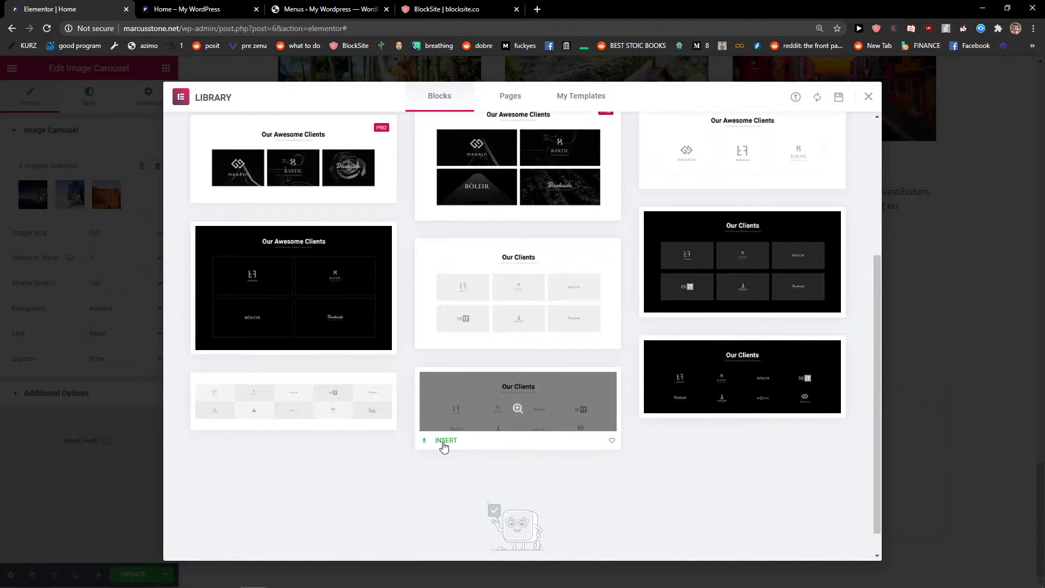
left_click(445, 442)
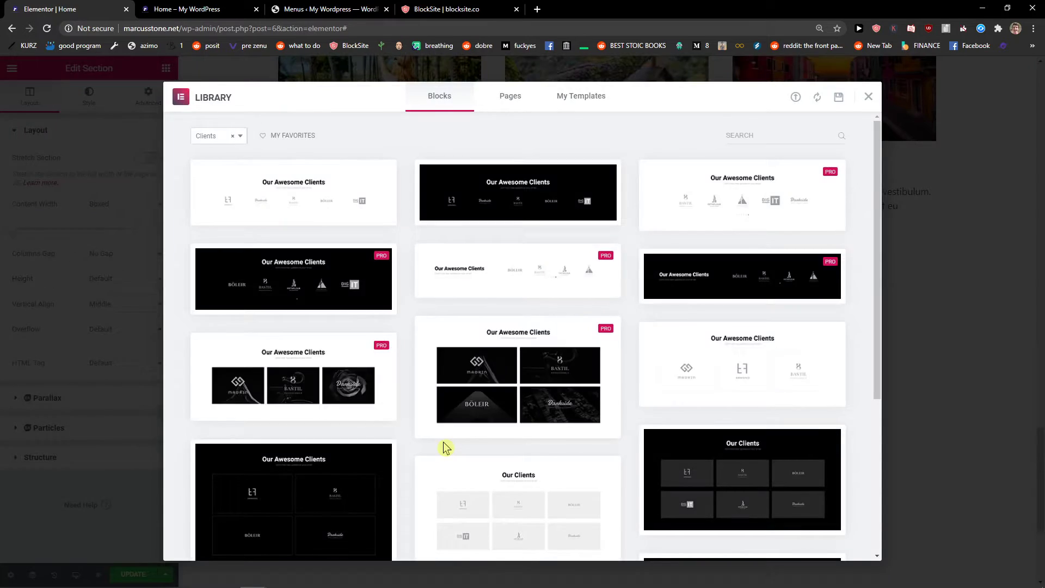
scroll(327, 452, "down", 3)
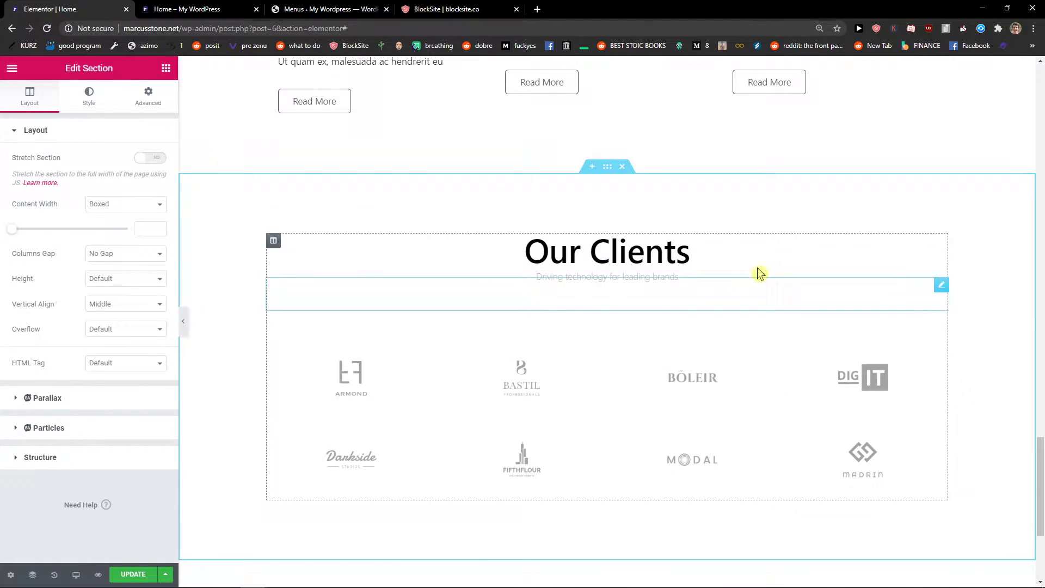
Select the ARMOND logo and check its image size options, leaving them unchanged
left_click(363, 387)
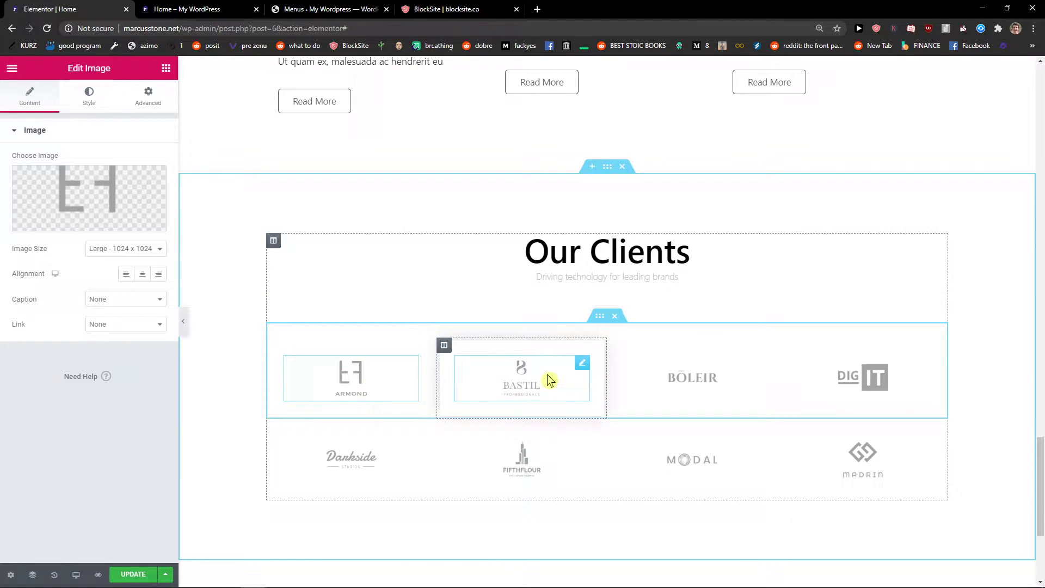
left_click_drag(551, 380, 702, 374)
left_click(828, 375)
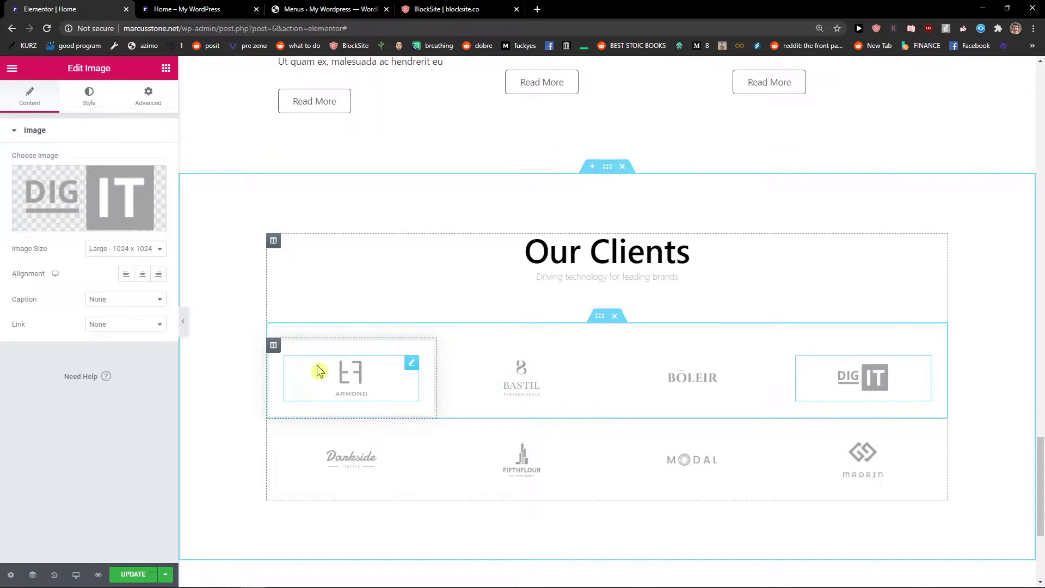
left_click(370, 370)
left_click(125, 249)
left_click(125, 248)
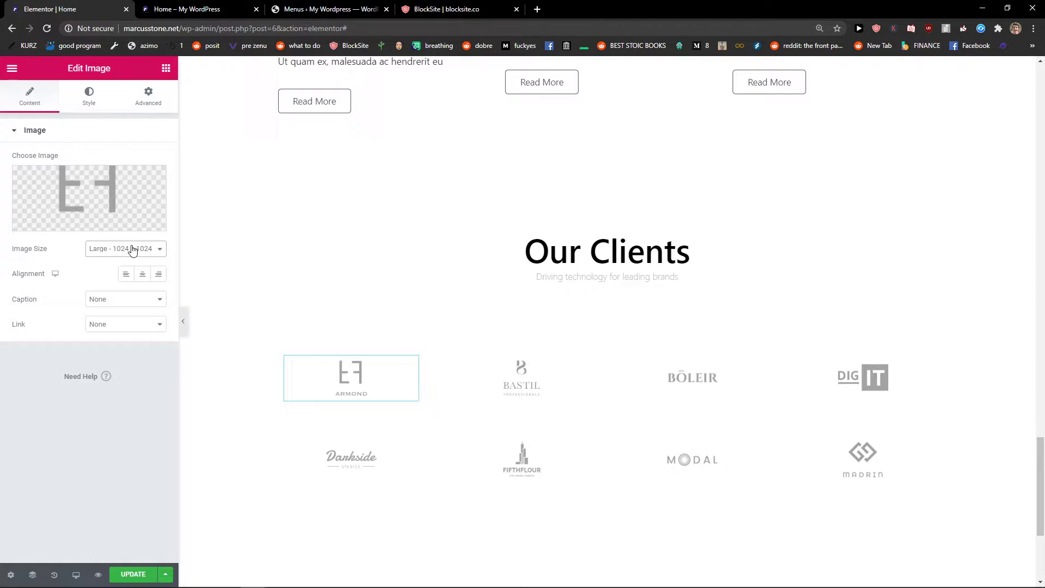
left_click(492, 384)
Replace the ARMOND logo with the baby-yoda picture from the Media Library
left_click(313, 369)
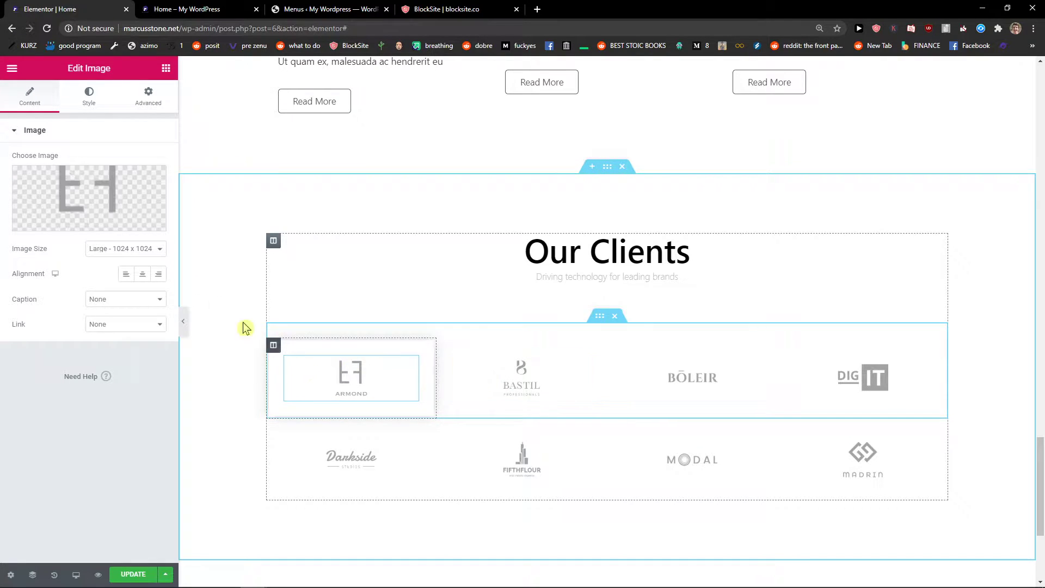
left_click(93, 206)
scroll(359, 280, "down", 8)
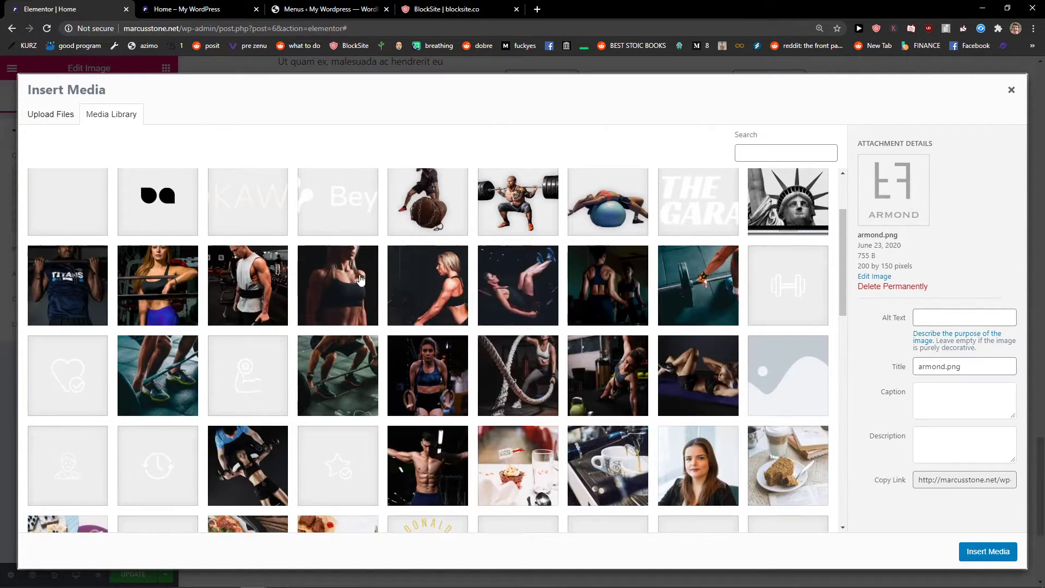
scroll(360, 280, "down", 4)
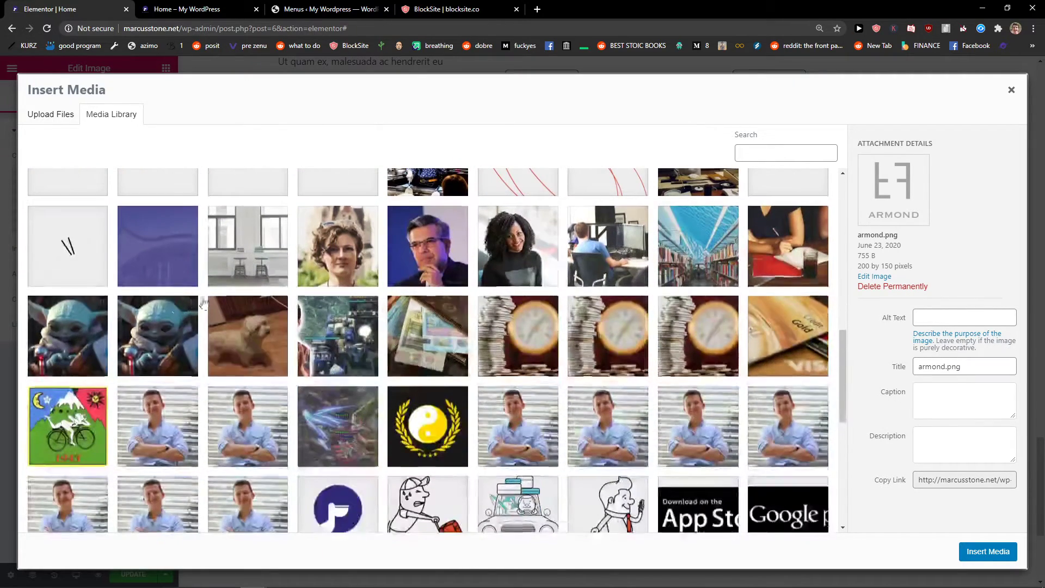
left_click(158, 336)
left_click(982, 550)
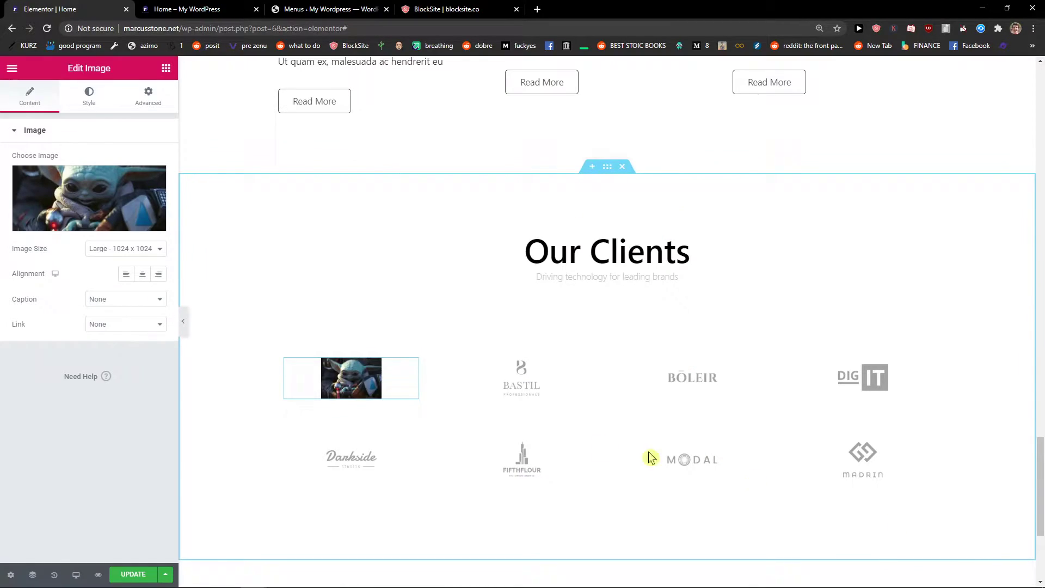
left_click(537, 394)
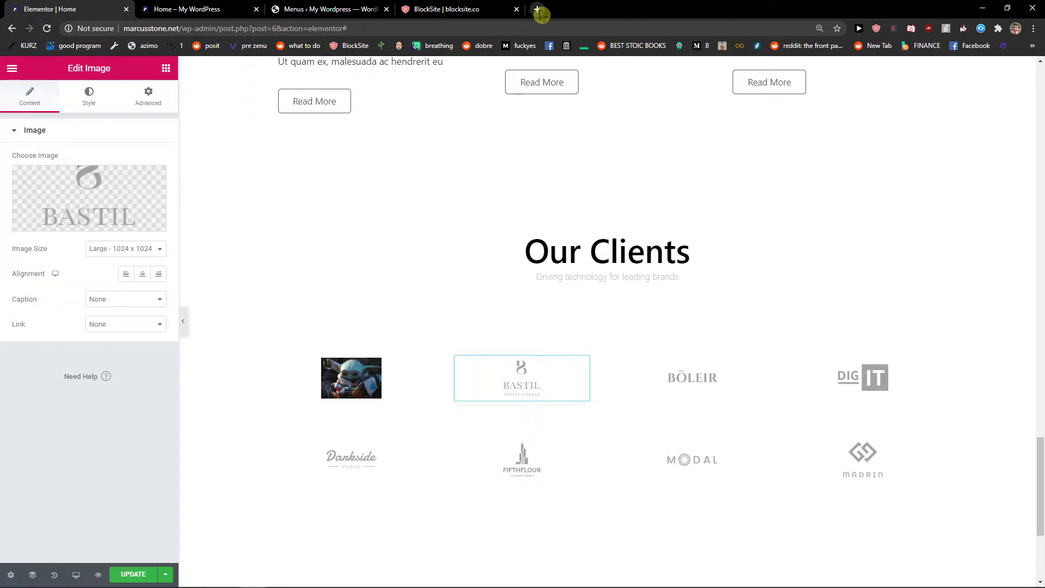
Open elfsight.com in a new browser tab placed next to the editor
left_click(537, 10)
left_click_drag(436, 8, 152, 7)
type("e")
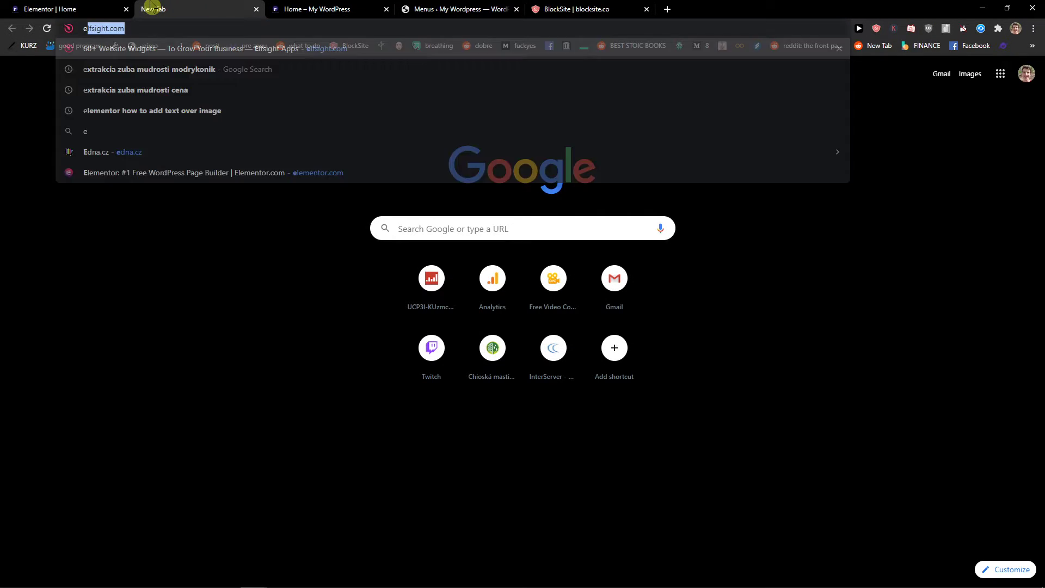
key("Return")
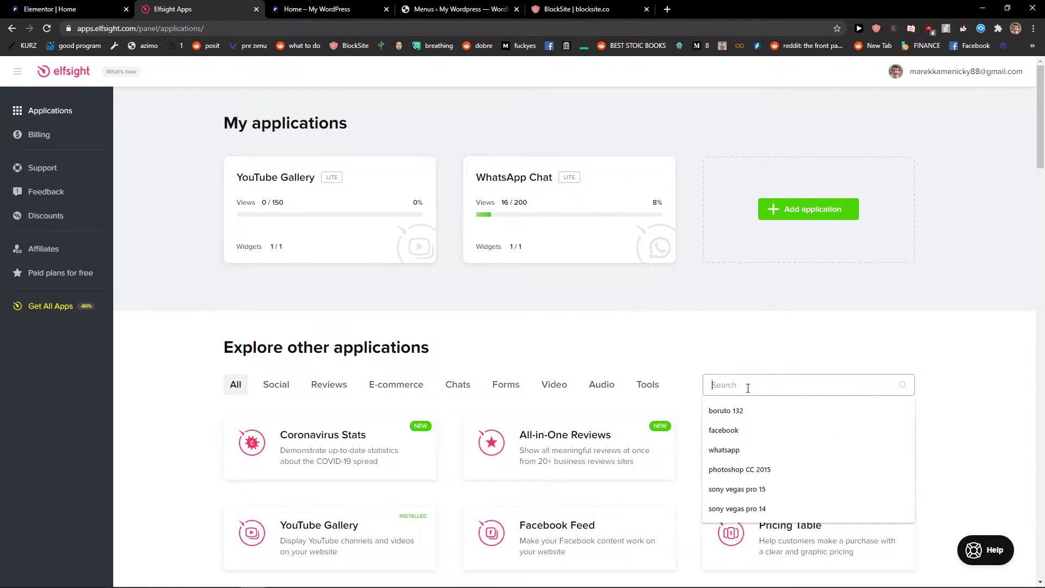
Search the app catalogue for 'cli', then scroll through the full list of apps
type("client")
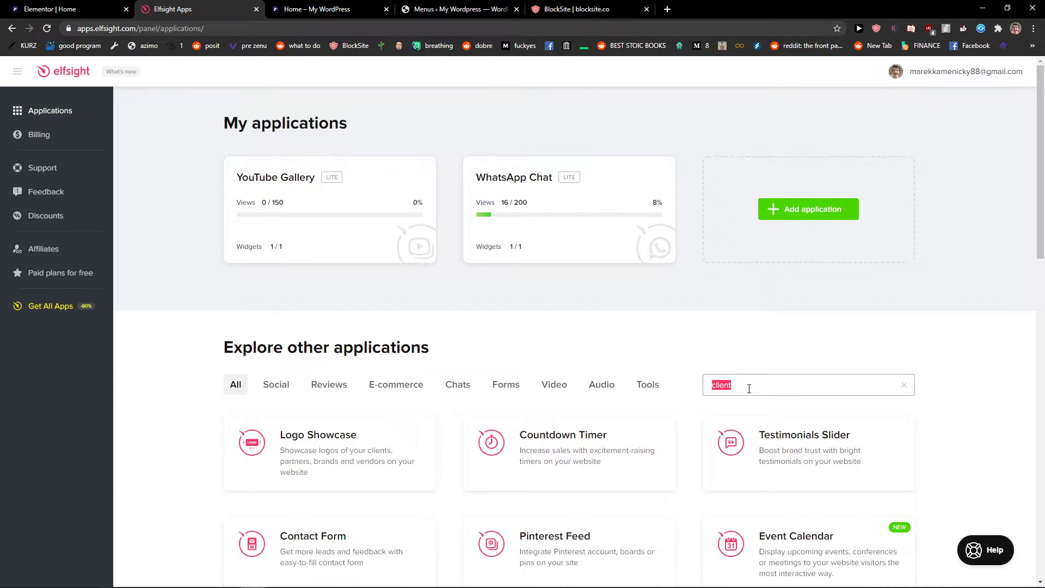
scroll(925, 351, "down", 8)
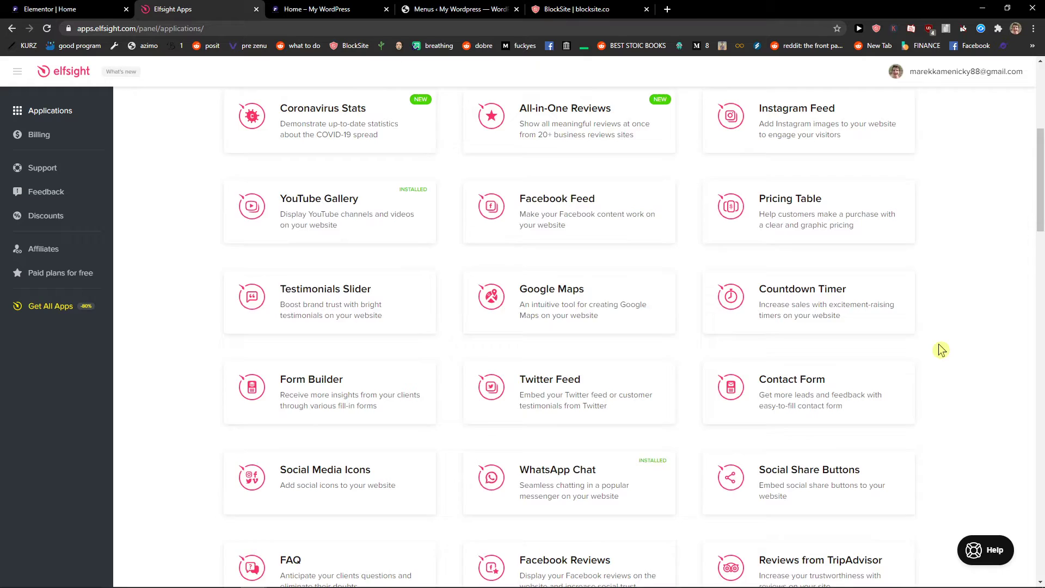
scroll(931, 343, "down", 6)
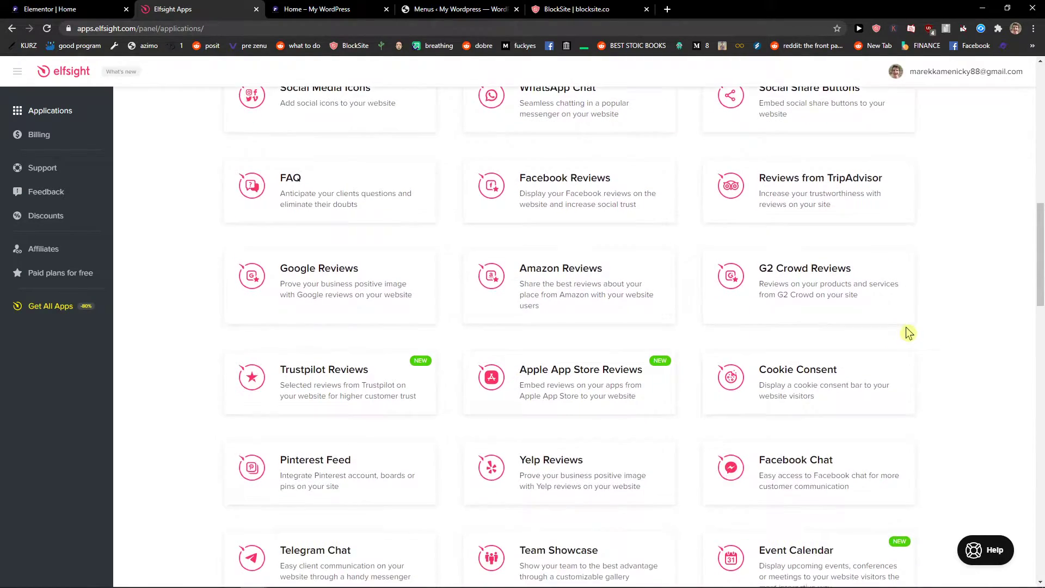
scroll(904, 332, "down", 5)
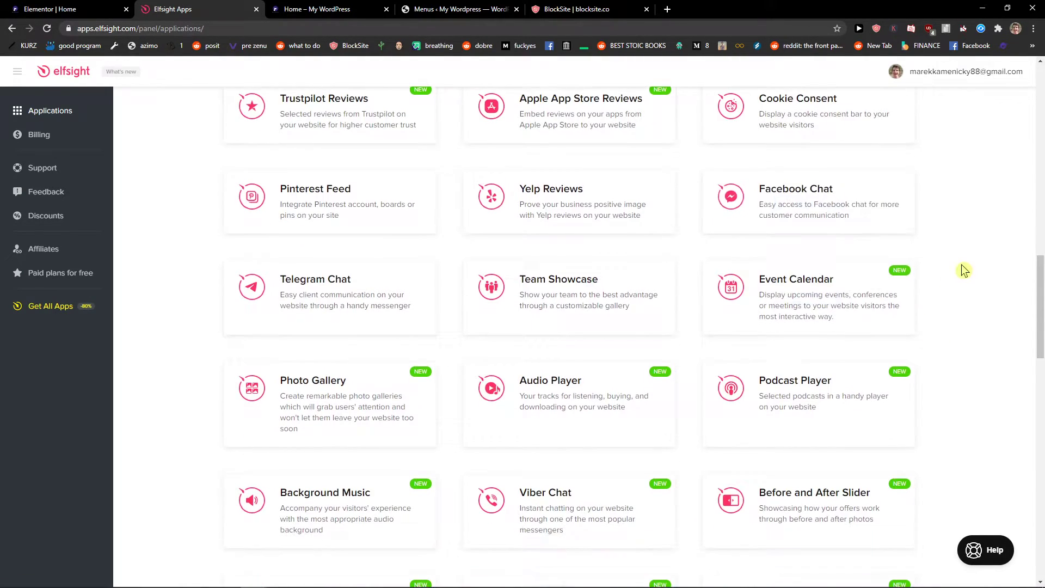
scroll(961, 271, "down", 3)
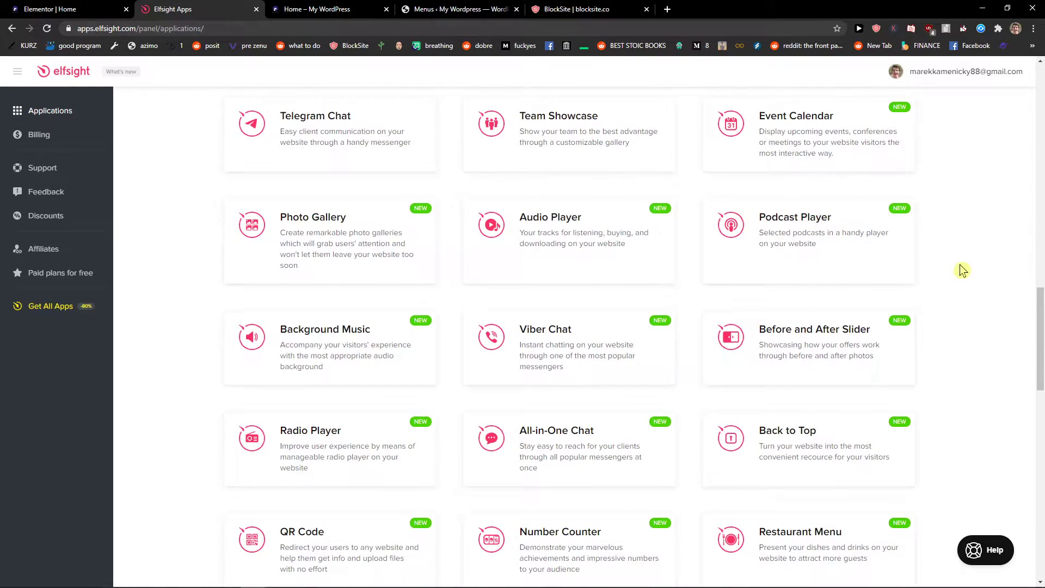
scroll(956, 270, "down", 2)
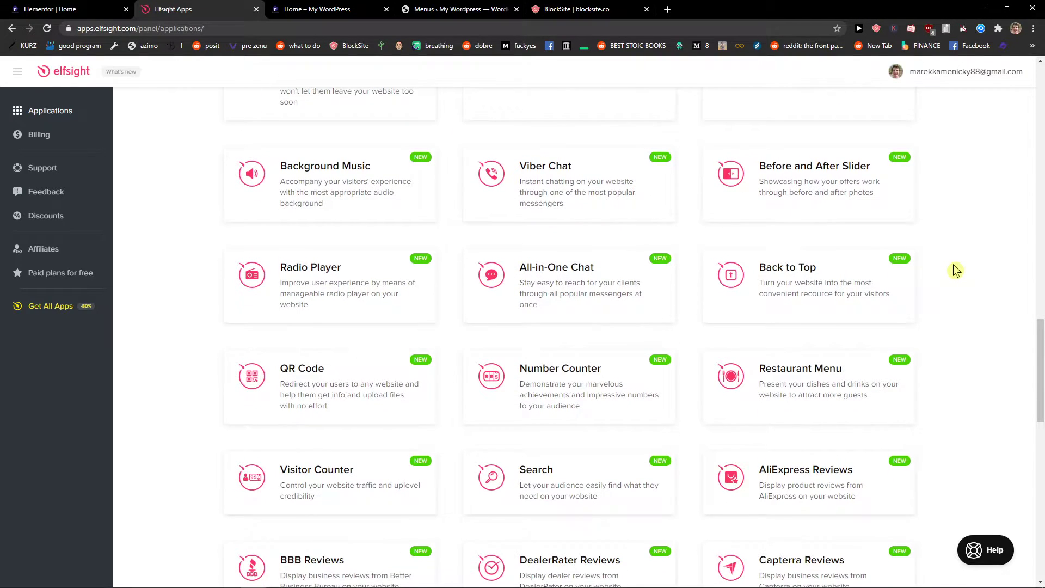
scroll(956, 271, "down", 5)
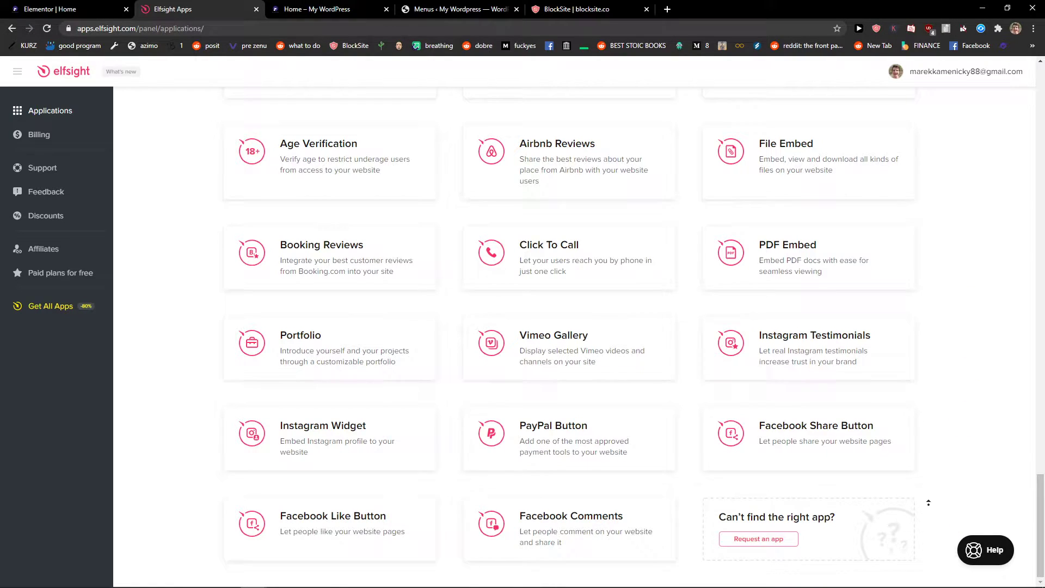
scroll(162, 244, "up", 15)
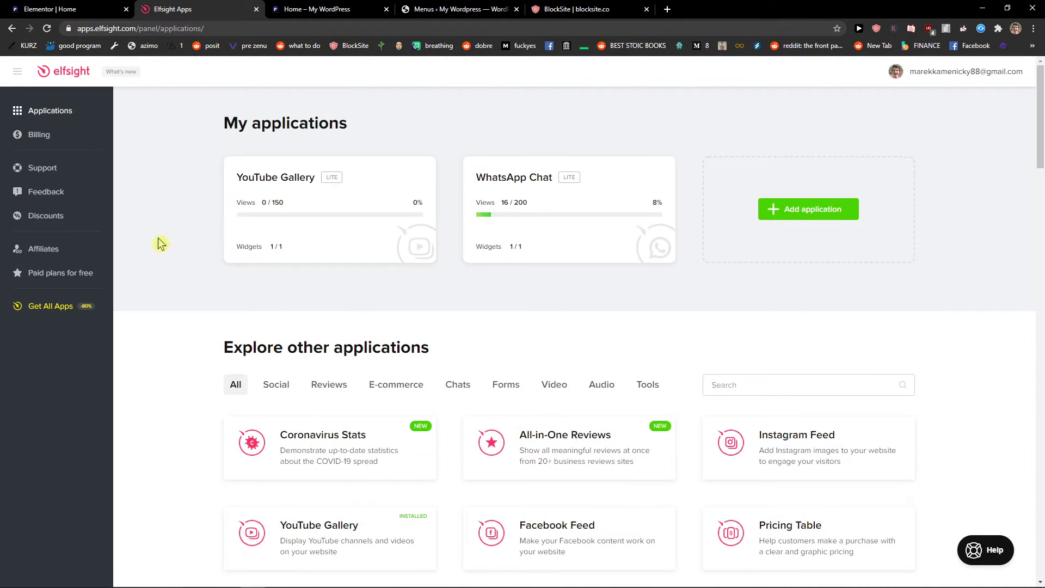
scroll(155, 274, "down", 3)
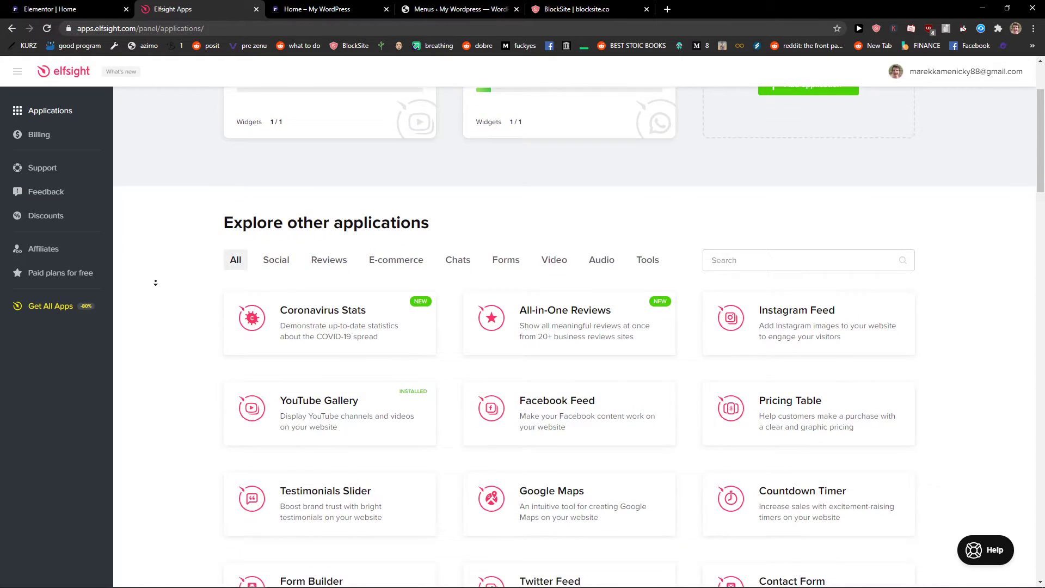
scroll(156, 282, "down", 2)
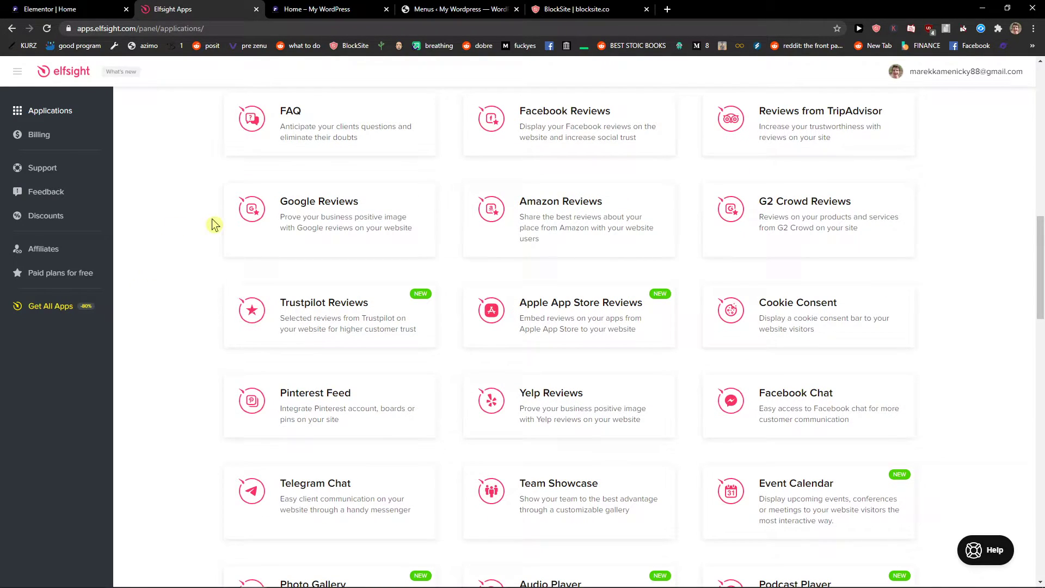
scroll(187, 222, "down", 1)
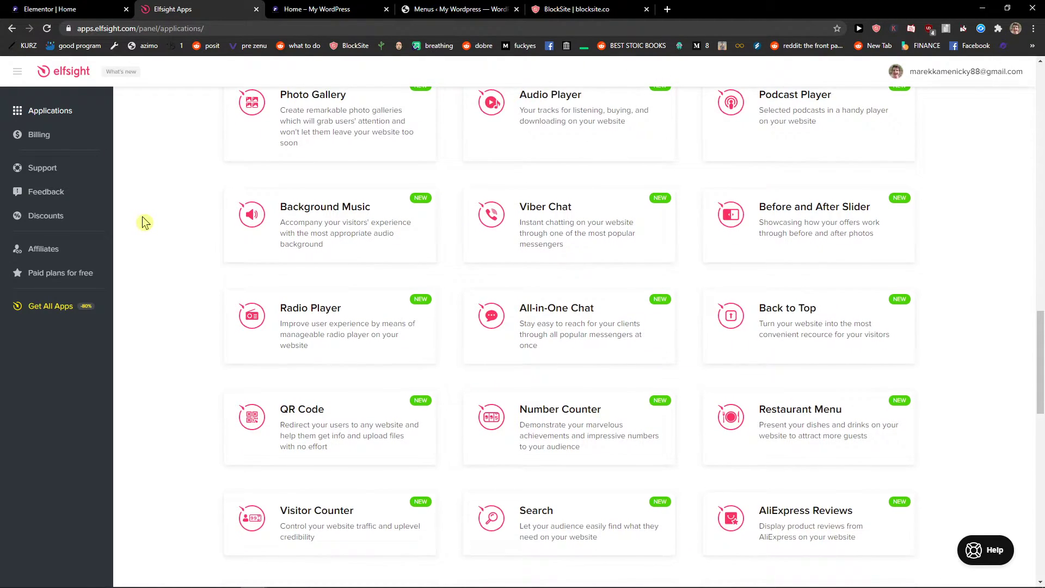
scroll(143, 222, "down", 3)
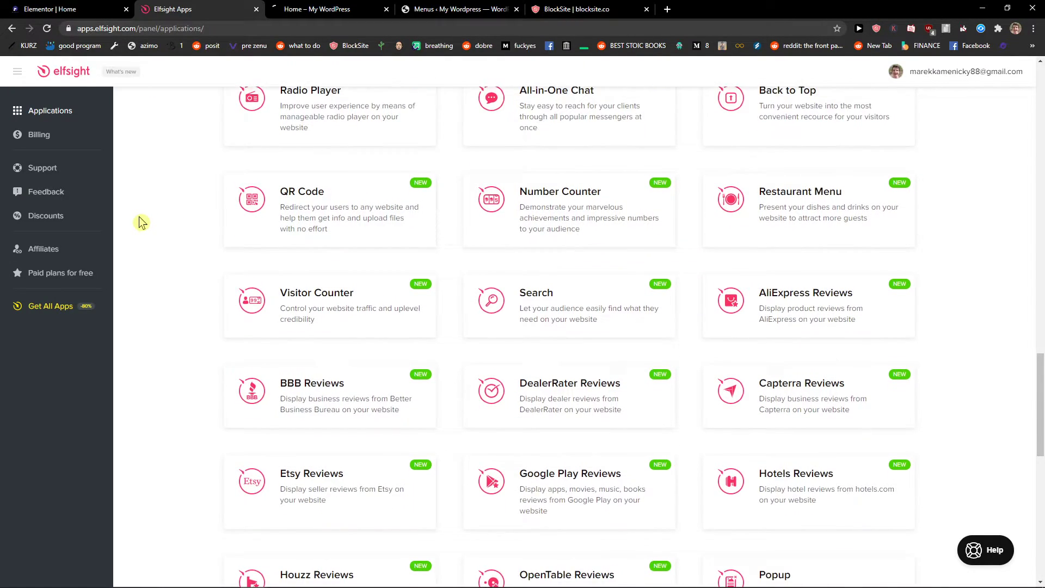
scroll(135, 221, "down", 1)
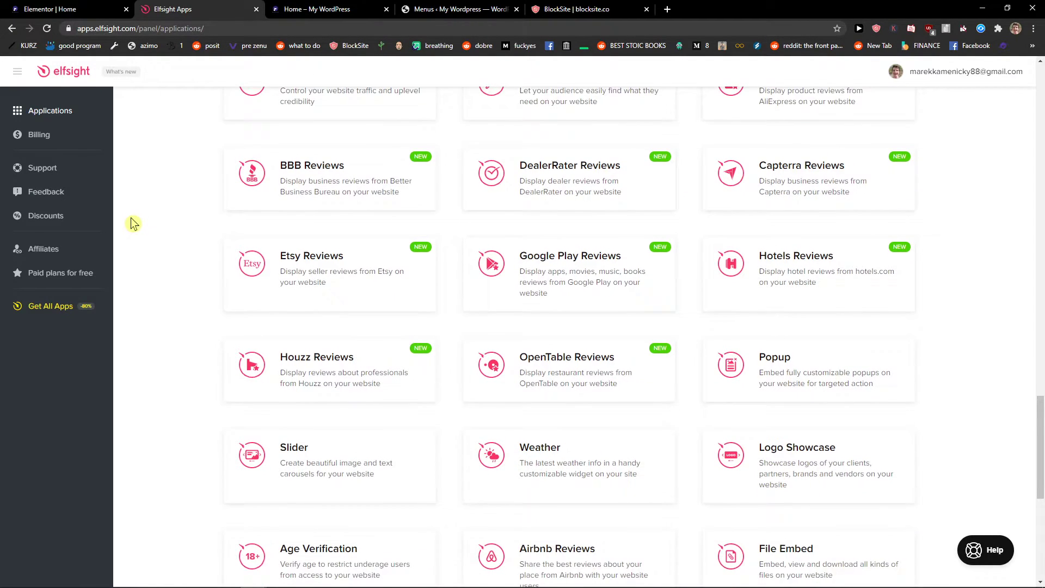
scroll(131, 218, "down", 4)
scroll(131, 222, "down", 3)
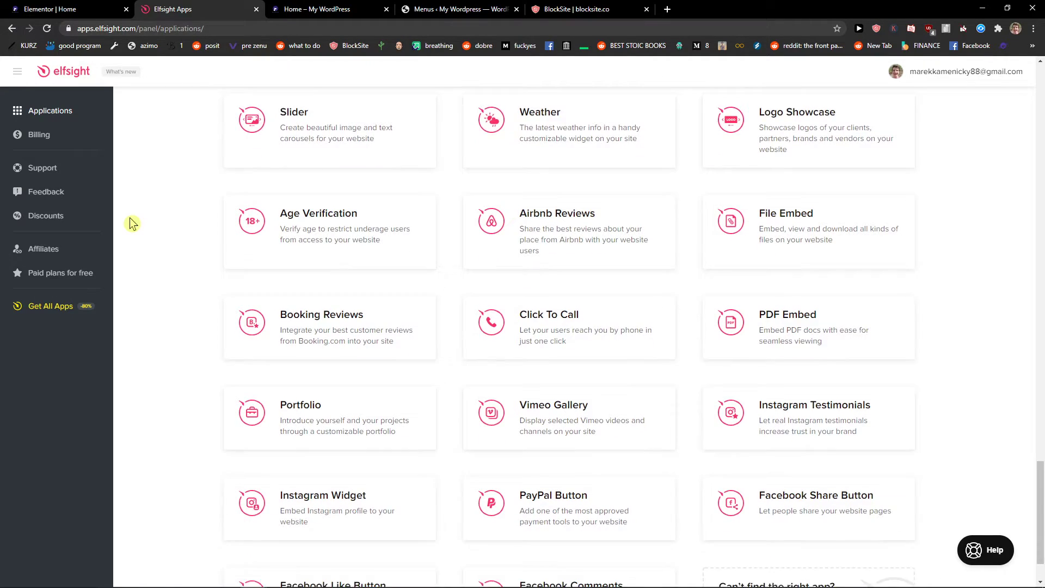
scroll(130, 222, "down", 1)
scroll(131, 223, "down", 1)
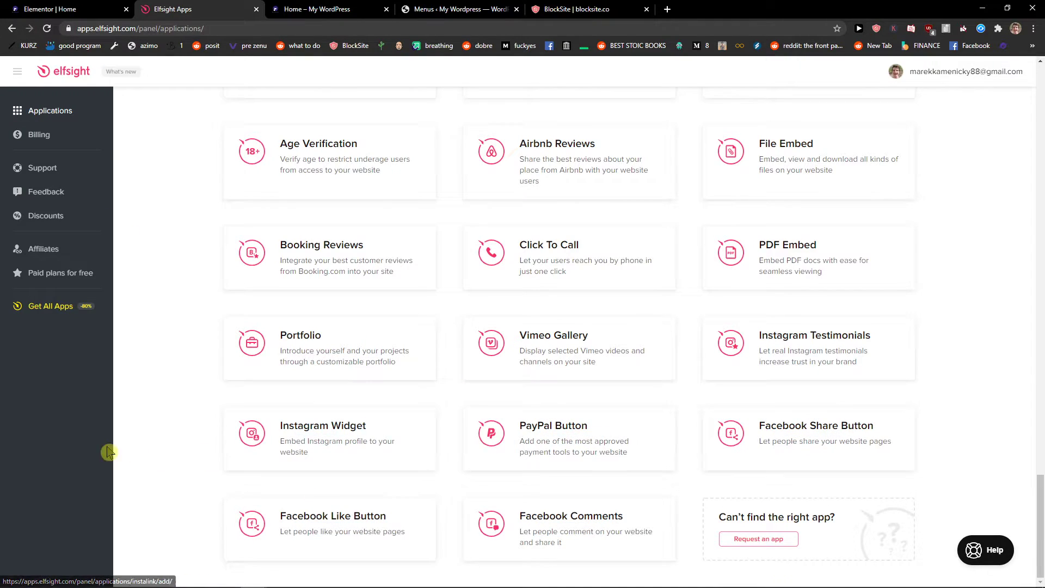
scroll(103, 420, "up", 20)
scroll(147, 344, "down", 2)
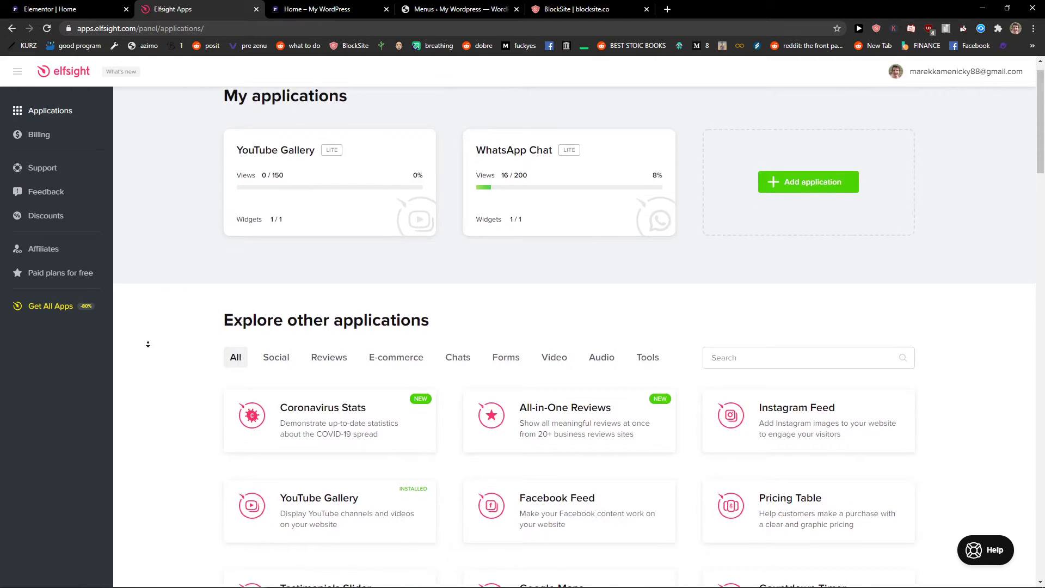
scroll(147, 344, "down", 1)
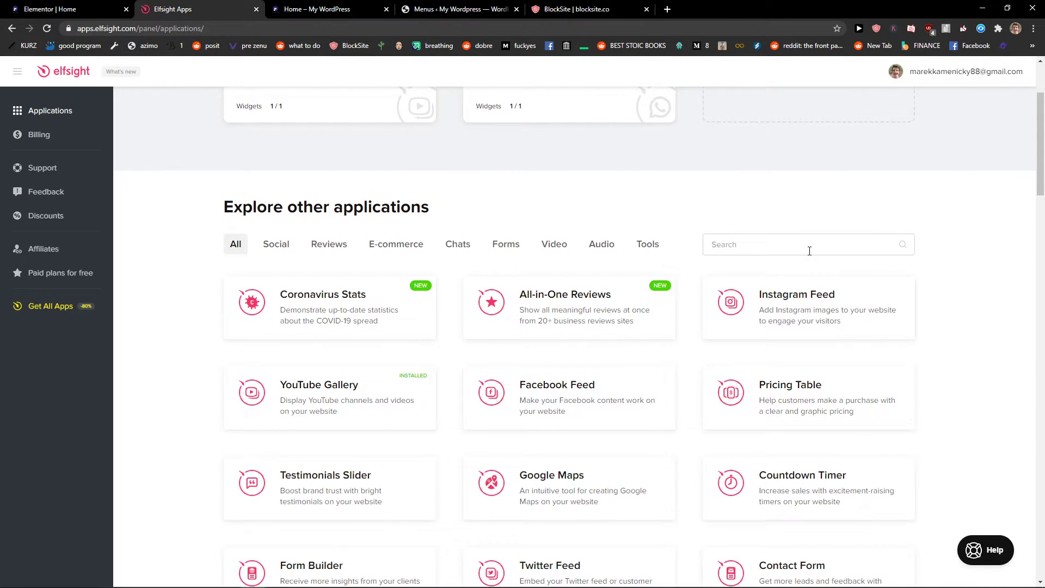
left_click(809, 251)
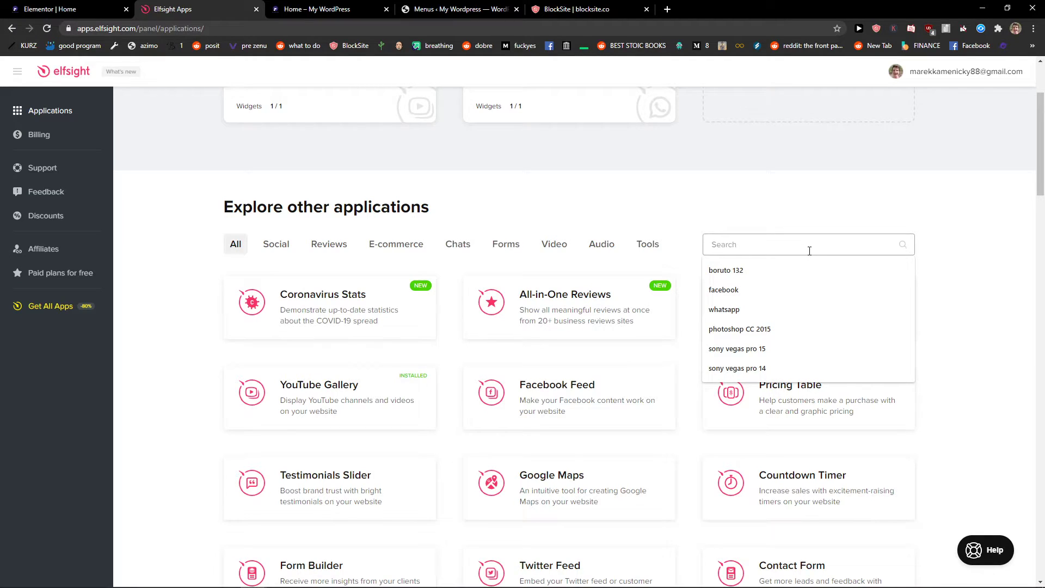
Browse the Social, Reviews and E-commerce app categories
left_click(940, 262)
left_click(276, 243)
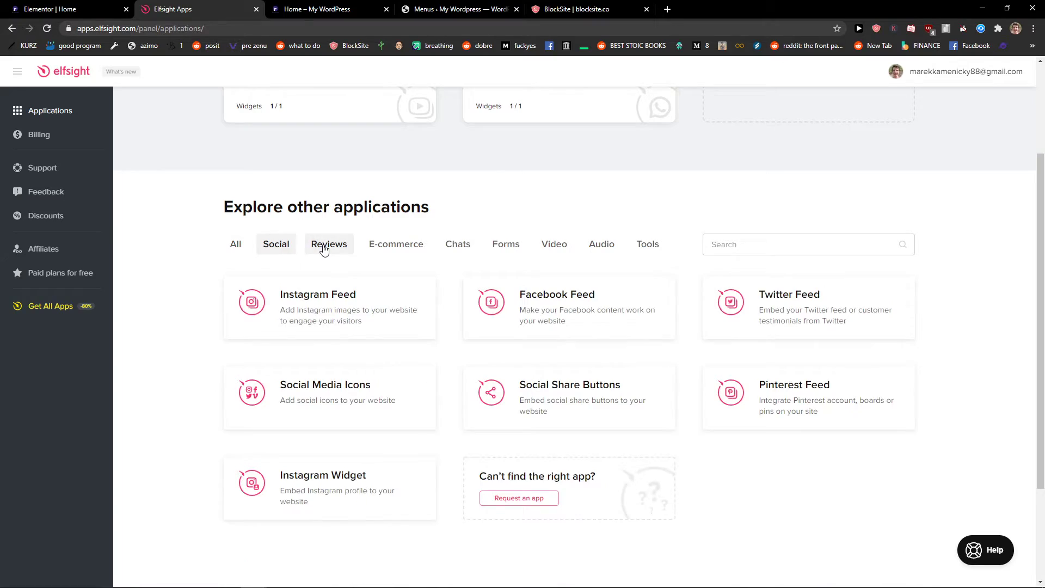
left_click(329, 244)
scroll(185, 321, "down", 8)
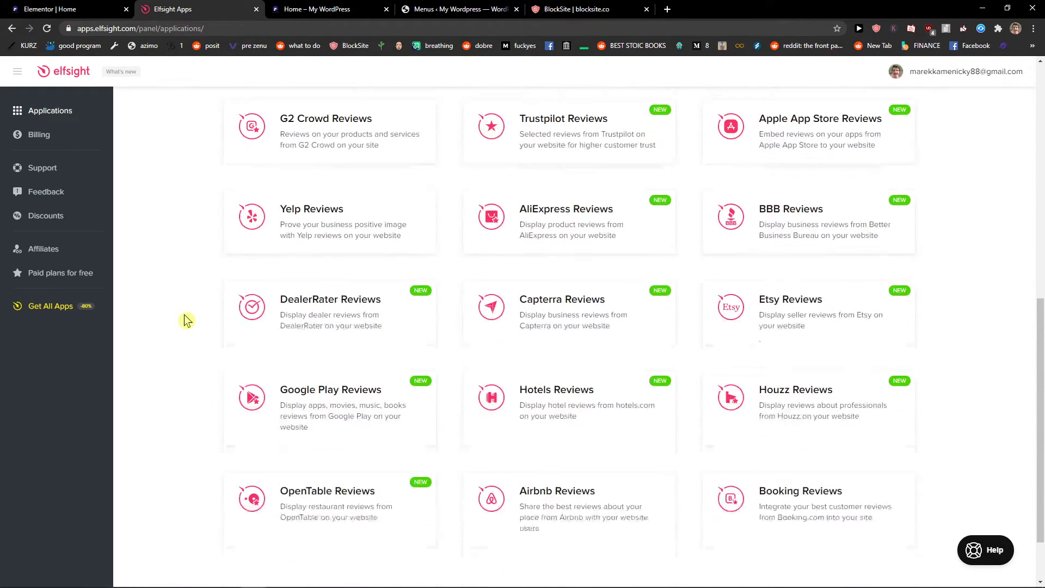
scroll(185, 321, "up", 8)
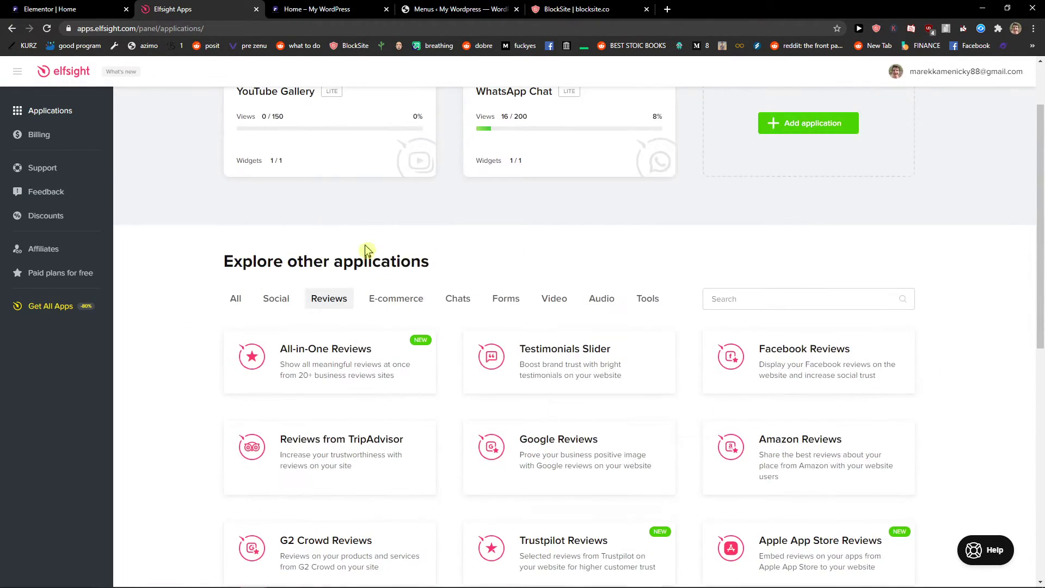
left_click(385, 300)
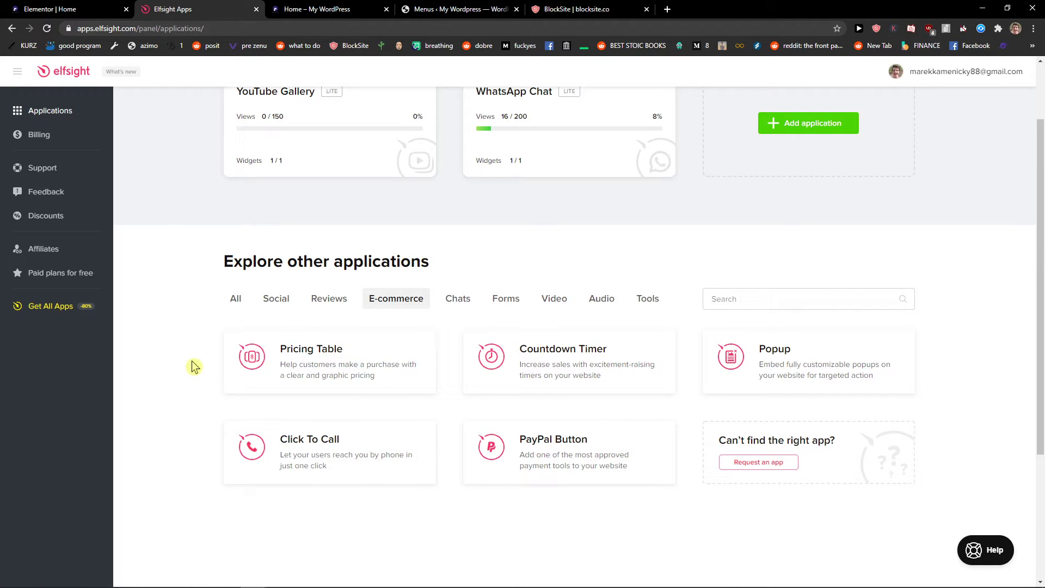
Step through the Chats, Forms, Video and Audio categories, ending on Tools and scrolling its apps
left_click(452, 302)
left_click(508, 301)
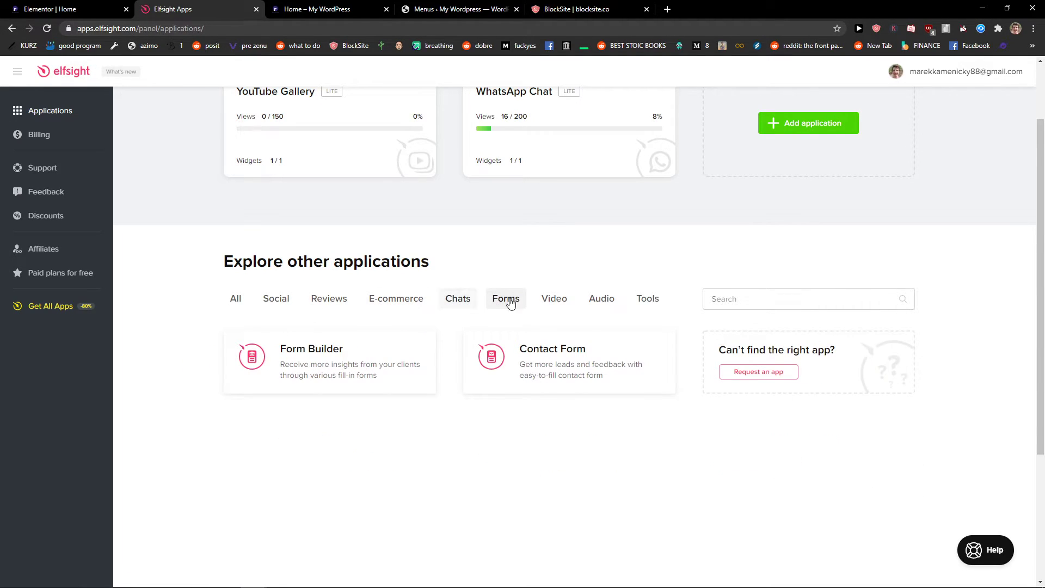
left_click(557, 304)
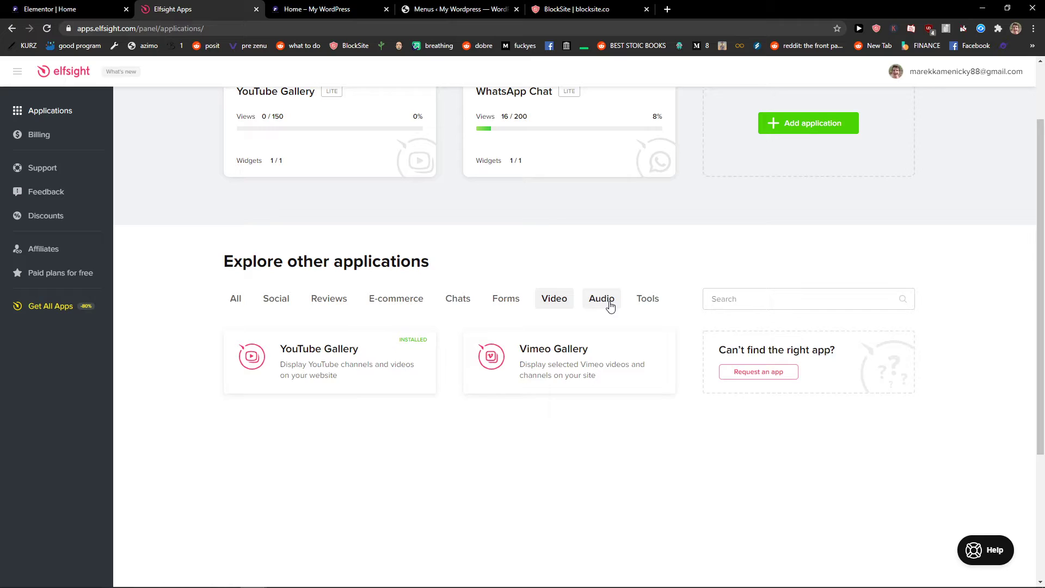
left_click(603, 303)
left_click(633, 307)
scroll(209, 346, "down", 3)
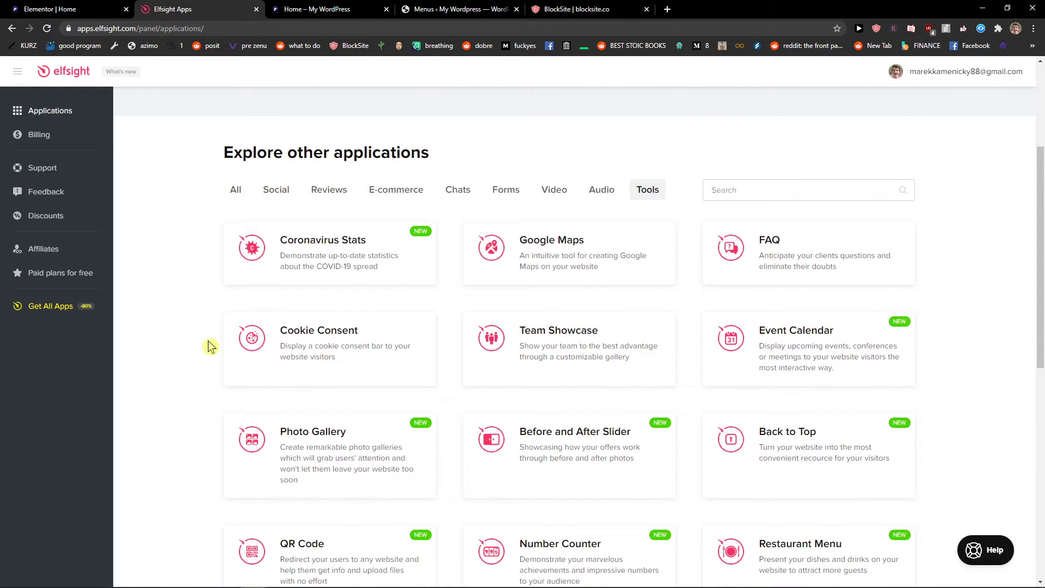
scroll(207, 345, "down", 4)
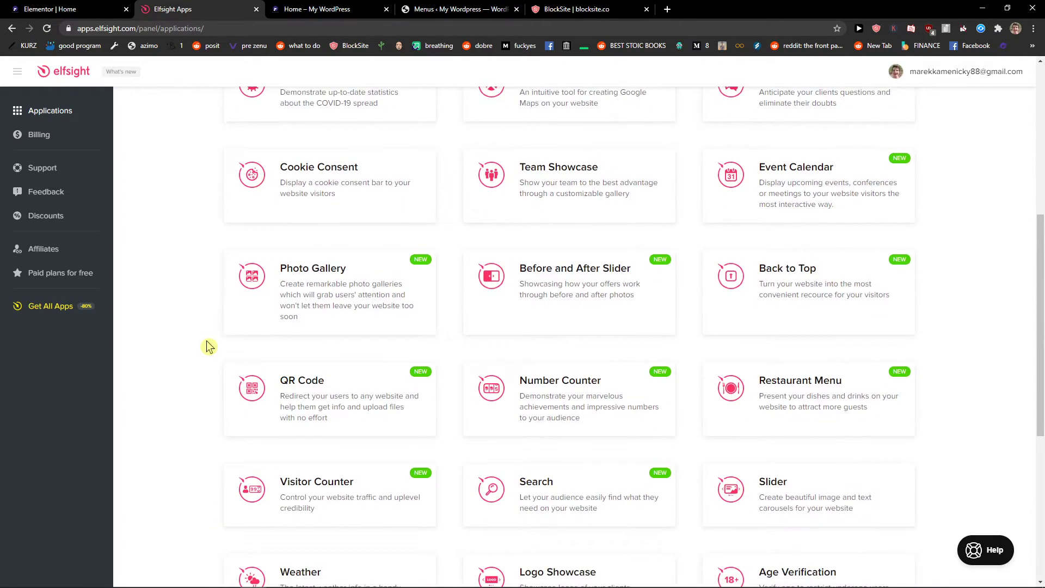
scroll(205, 343, "down", 1)
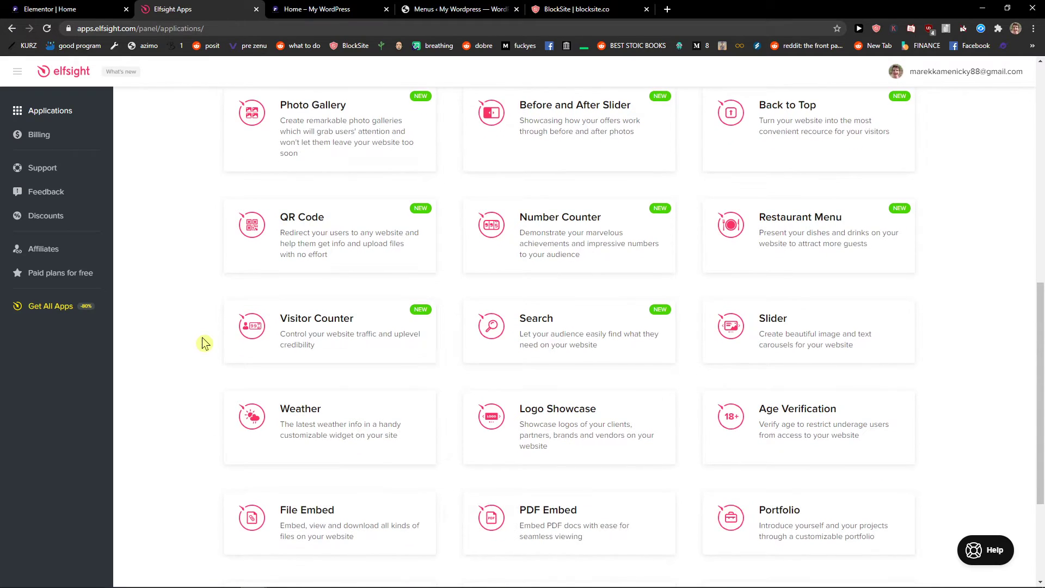
scroll(205, 344, "down", 1)
scroll(202, 342, "down", 1)
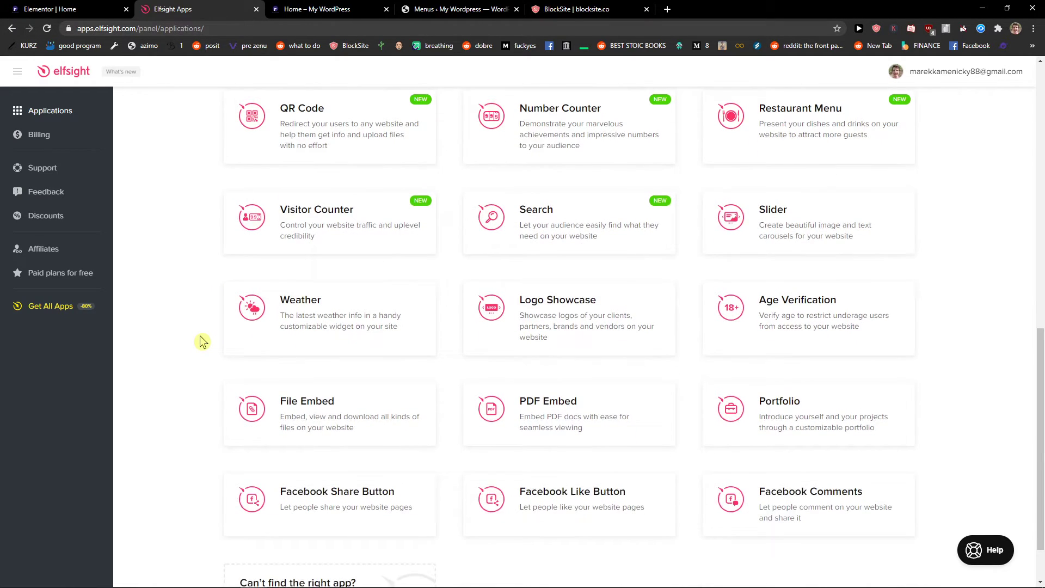
Create a Logo Showcase widget with the Logo Slider template and save it
left_click(573, 324)
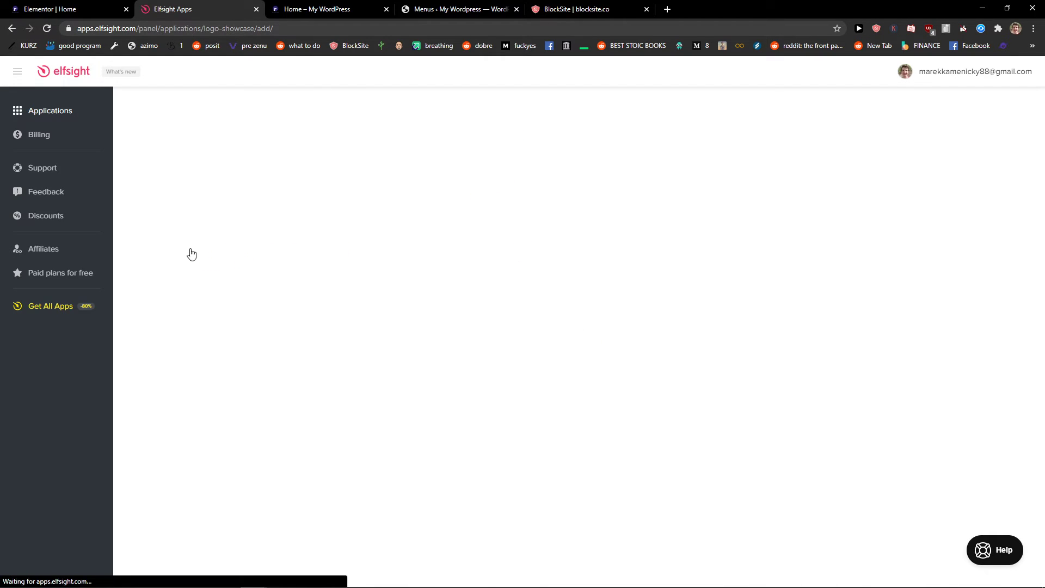
left_click(139, 220)
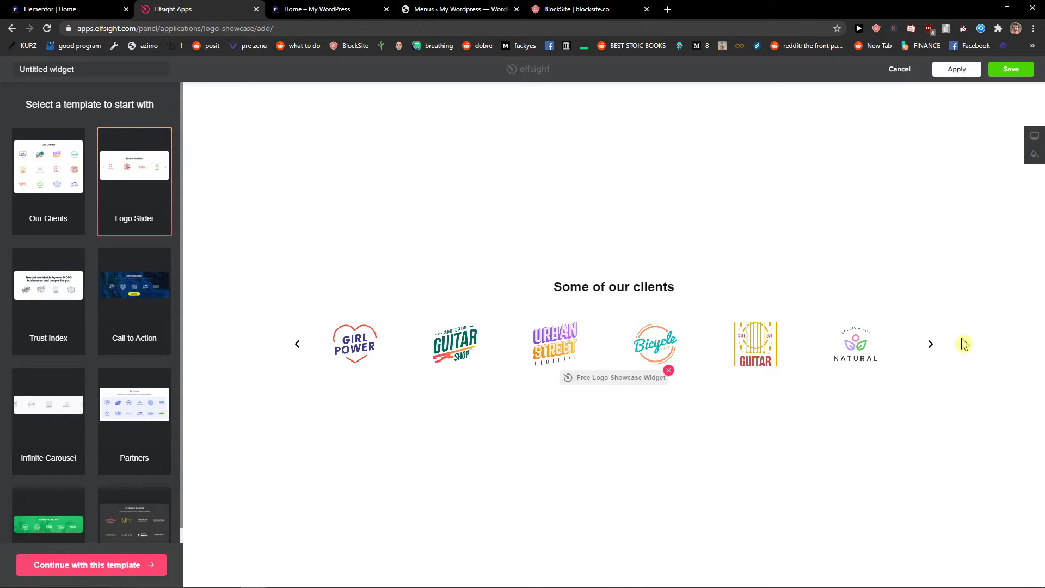
left_click(929, 344)
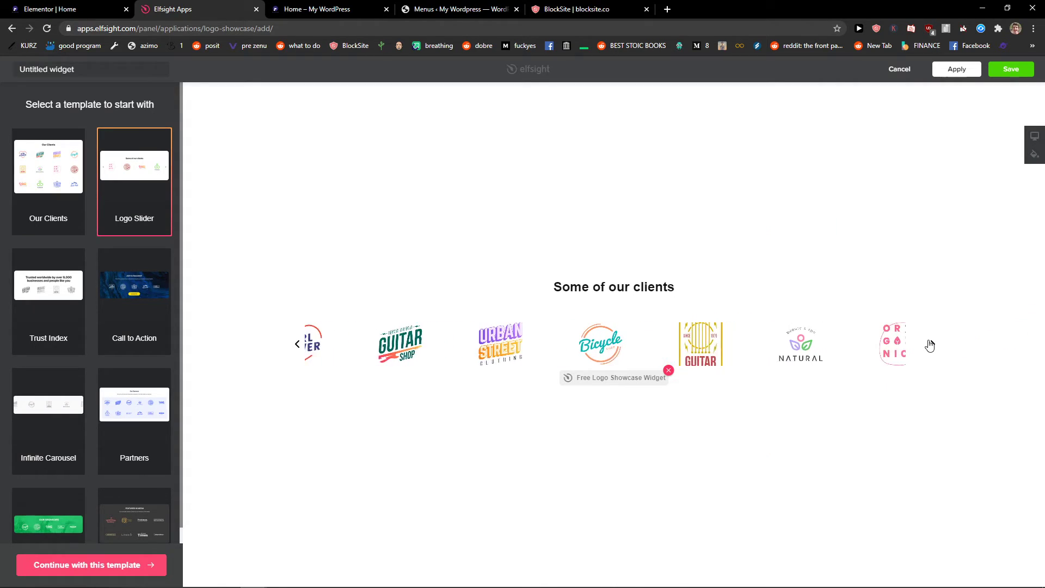
left_click(929, 343)
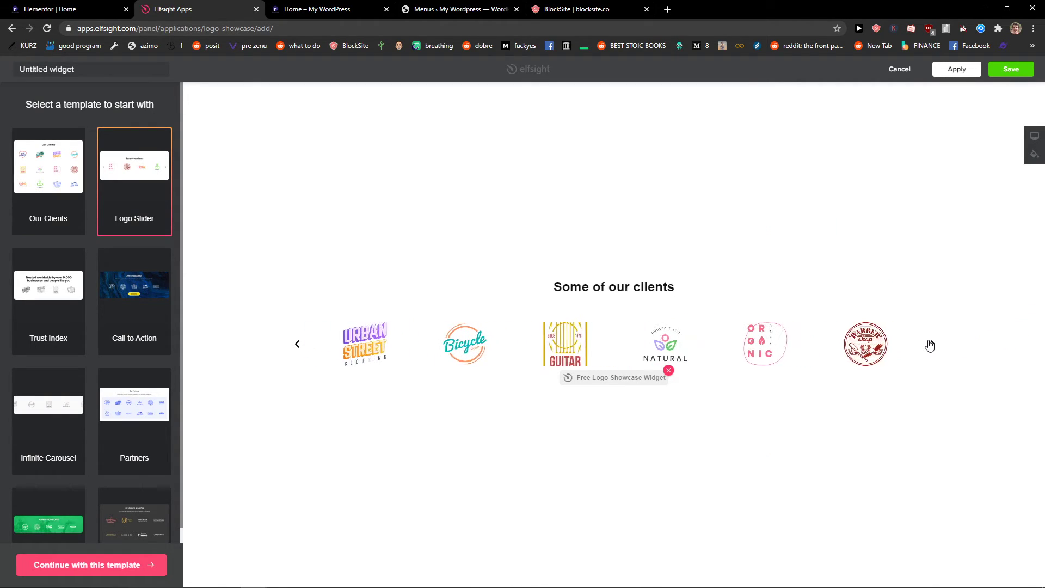
left_click(999, 71)
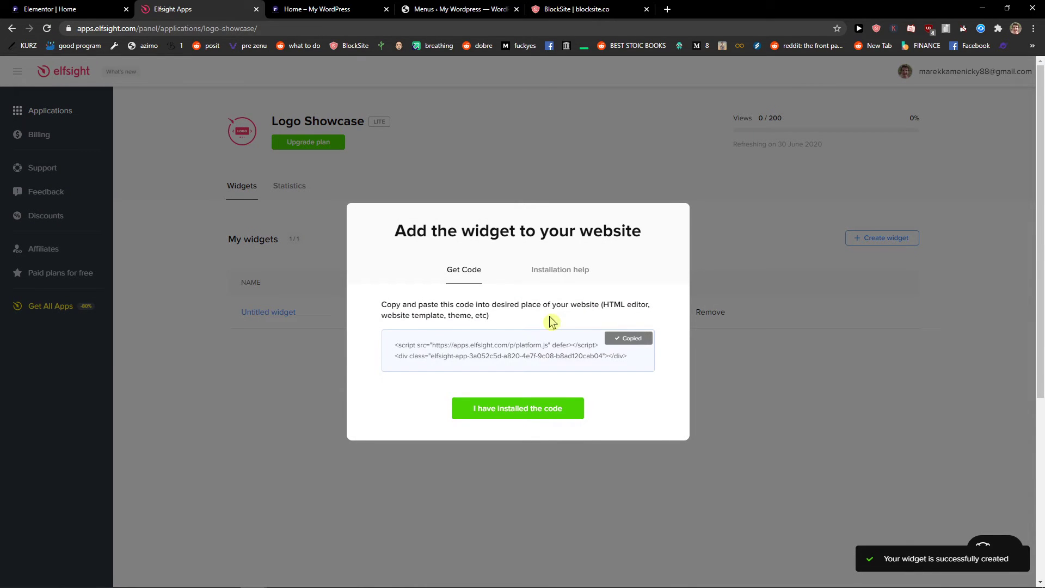
Take the widget's embed code and go back to the Elementor editor tab
left_click(76, 9)
left_click(163, 9)
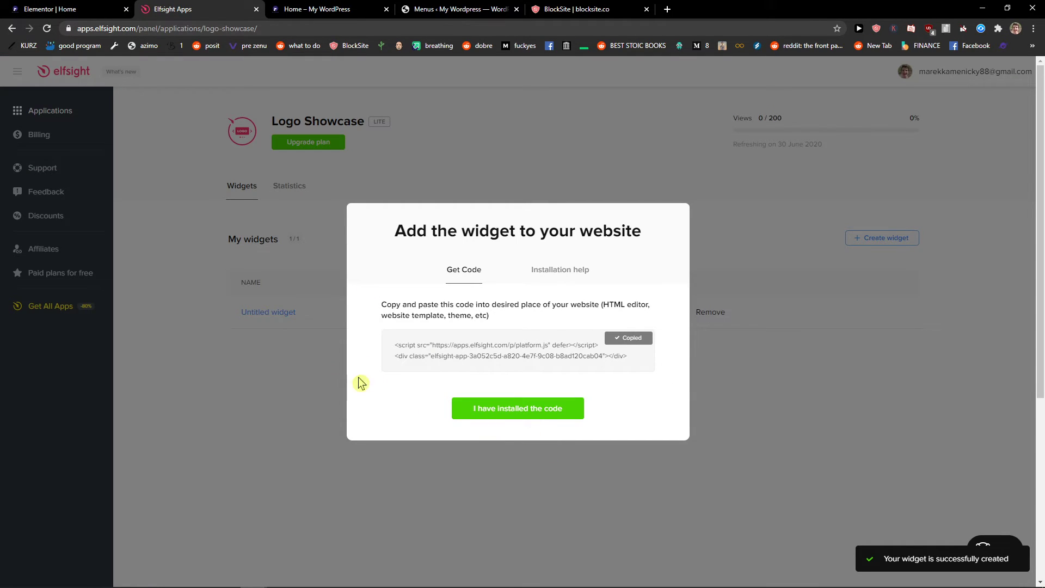
left_click(82, 8)
Glance at the default colour settings, then return to the Elementor widgets panel
left_click(12, 70)
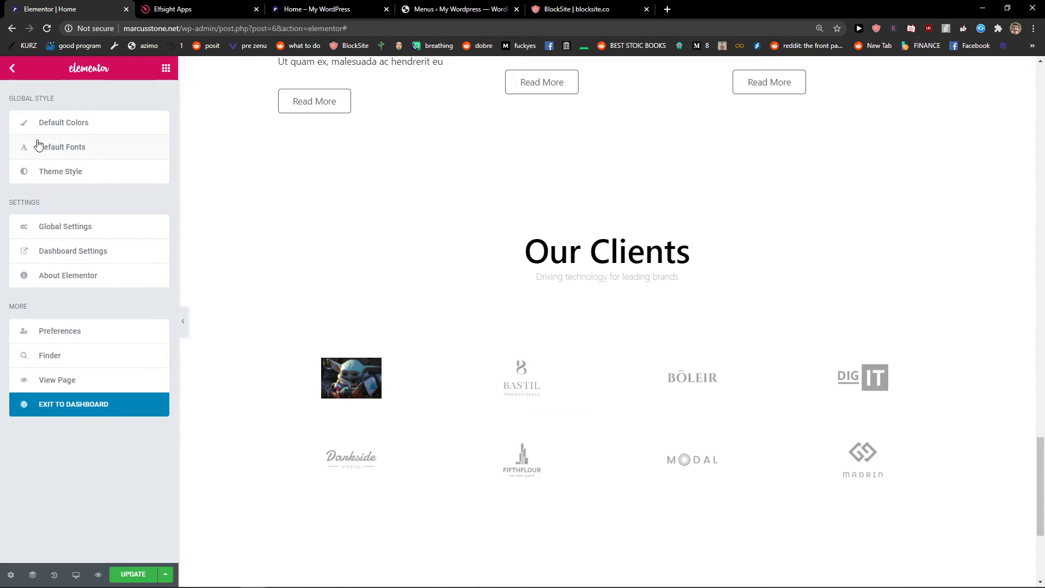
left_click(41, 120)
left_click(166, 68)
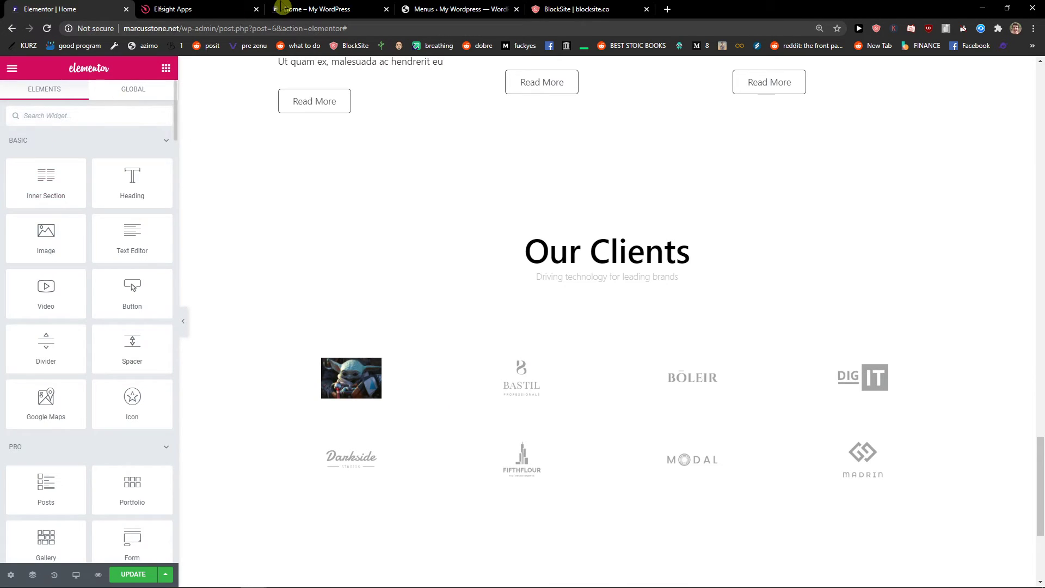
left_click(245, 9)
left_click(68, 10)
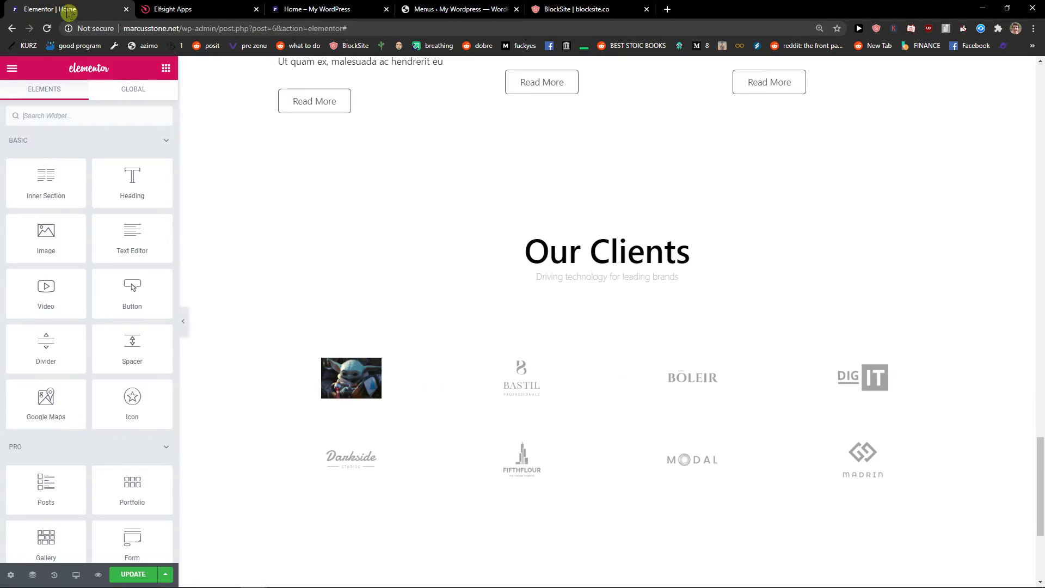
Drag an HTML widget below Our Clients and paste the Elfsight embed code into it
left_click(85, 111)
type("html")
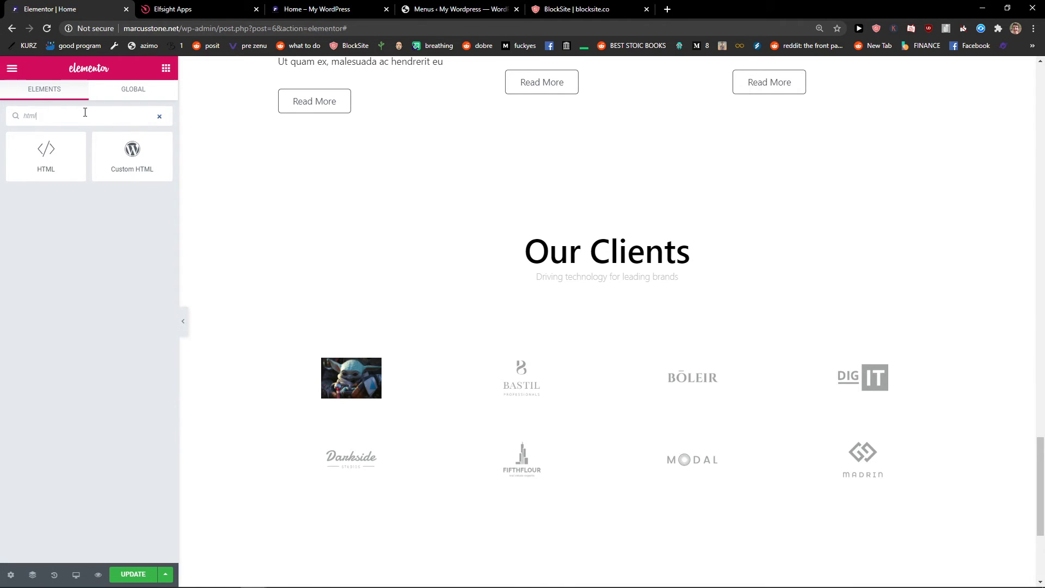
left_click(72, 162)
left_click_drag(374, 409, 460, 448)
type("<script src=\"https://apps.elfsight.com/p/platform.js\" defer></script> <div class=\"elfsight-app-3a052c5d-a820-4e7f-9c08-b8ad120cab04\"></div>")
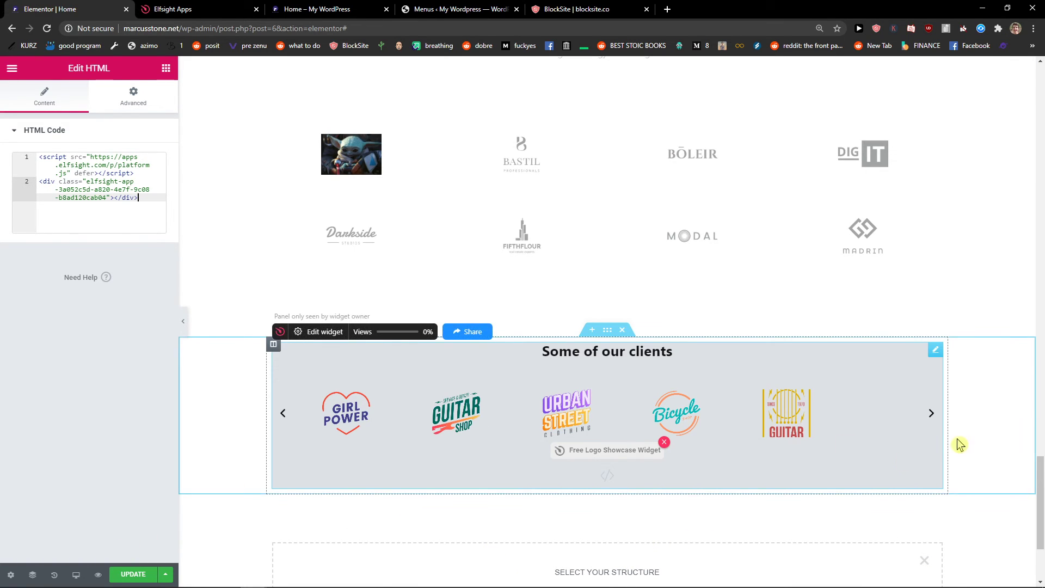
Preview the page and advance the 'Some of our clients' carousel three times
left_click(99, 576)
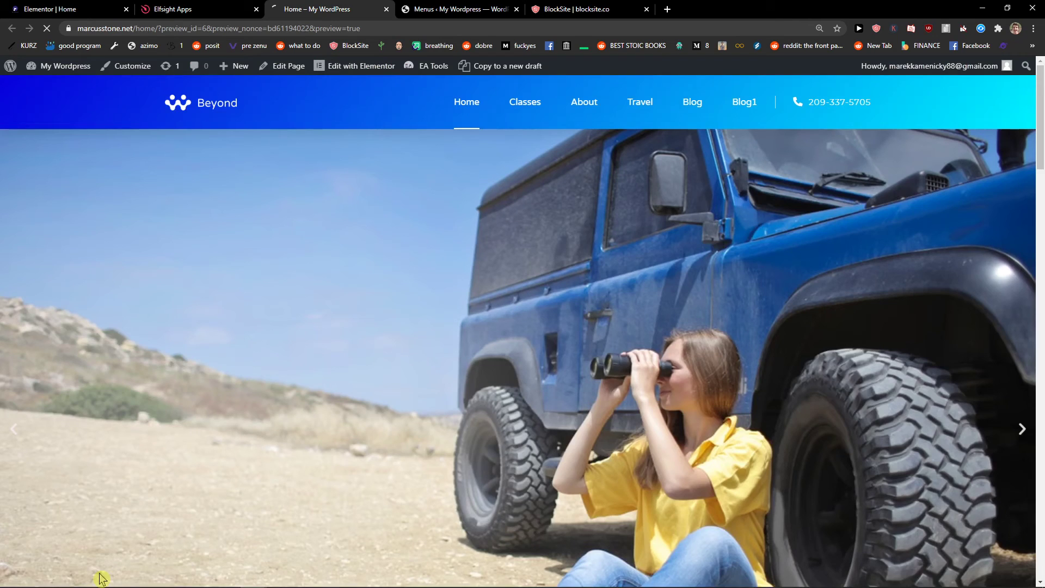
scroll(251, 532, "down", 15)
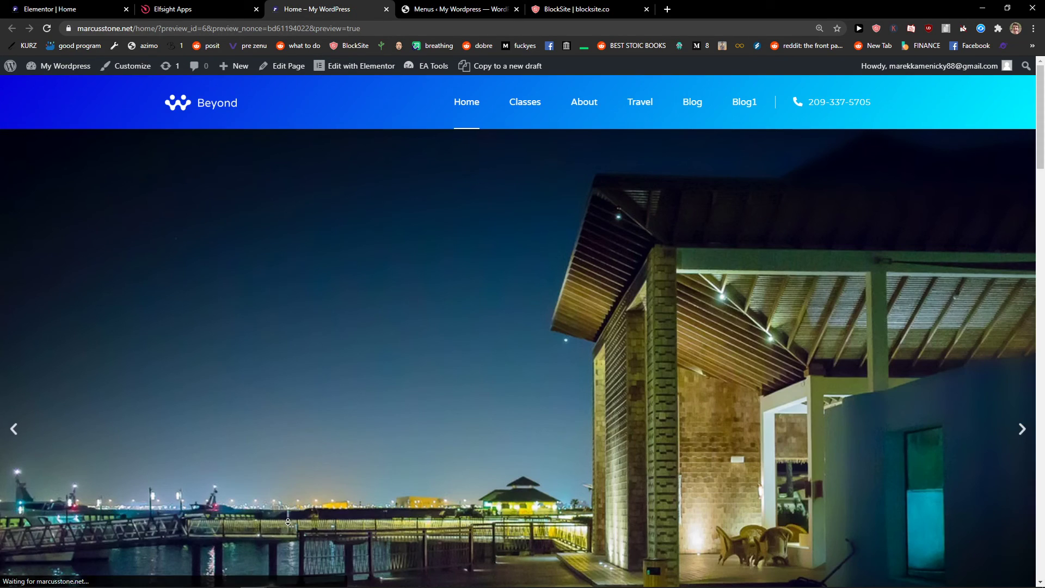
scroll(254, 531, "down", 17)
left_click(842, 530)
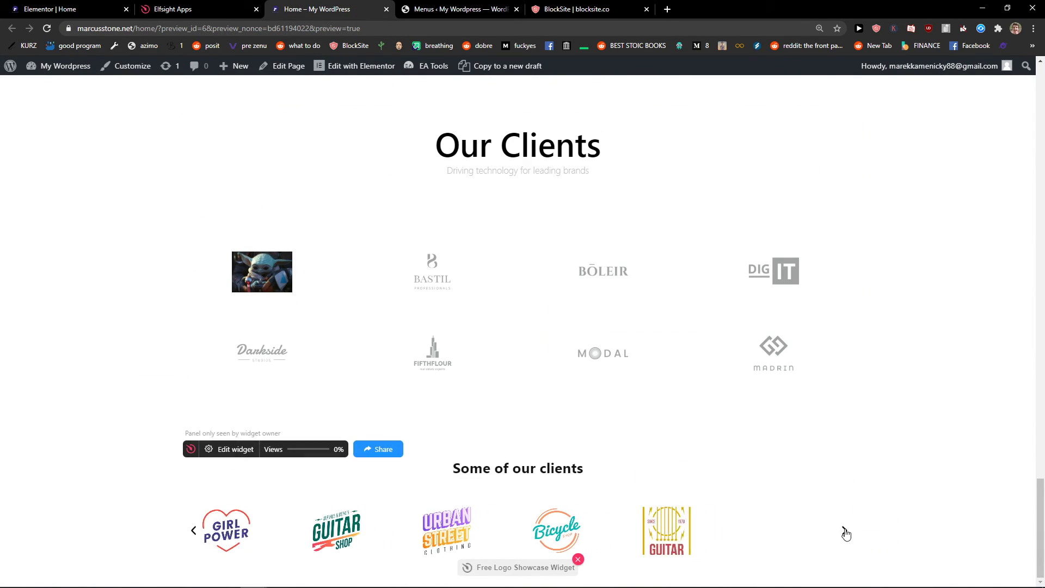
left_click(843, 531)
left_click(842, 530)
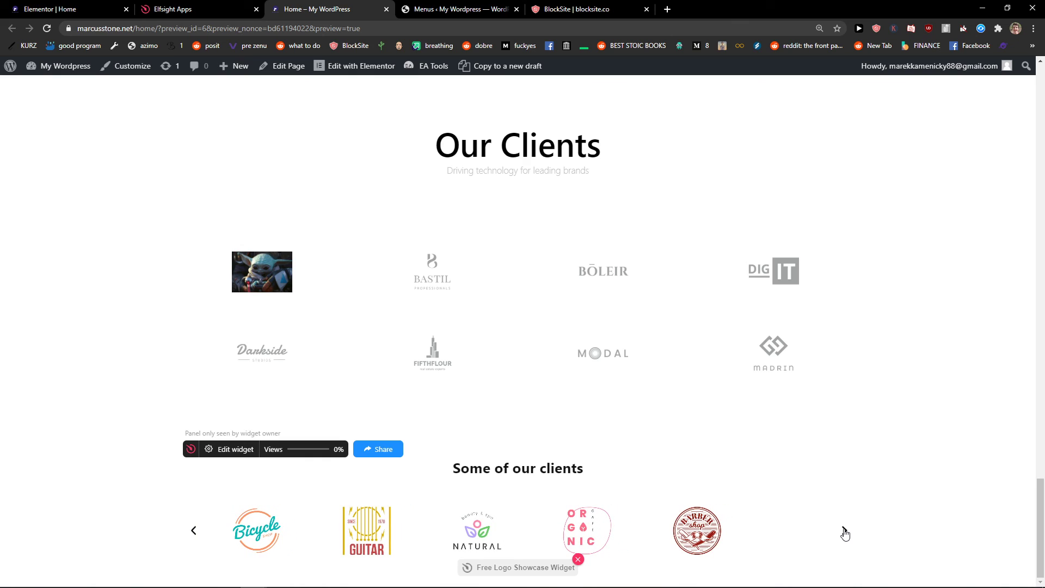
scroll(853, 471, "up", 2)
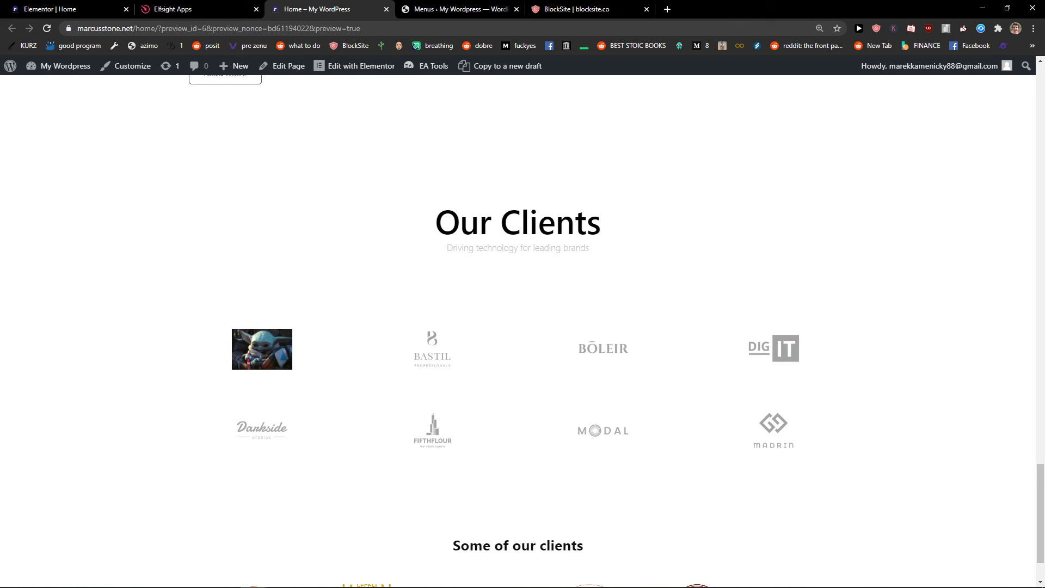